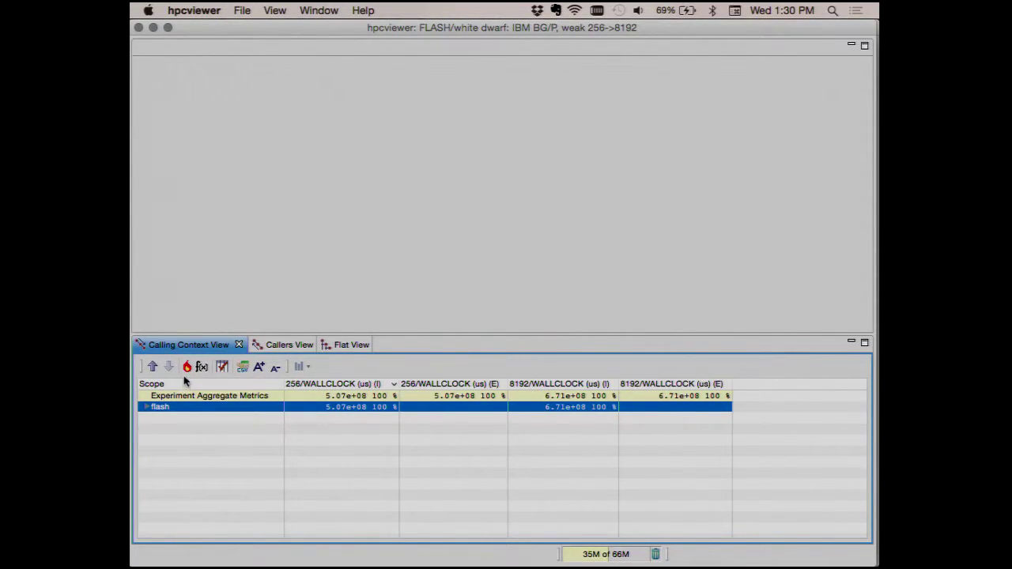
Expand flash in the calling context tree and sort by inclusive 256/WALLCLOCK in descending order
{"action": "left_click", "coordinate": [328, 385]}
{"action": "left_click", "coordinate": [187, 367]}
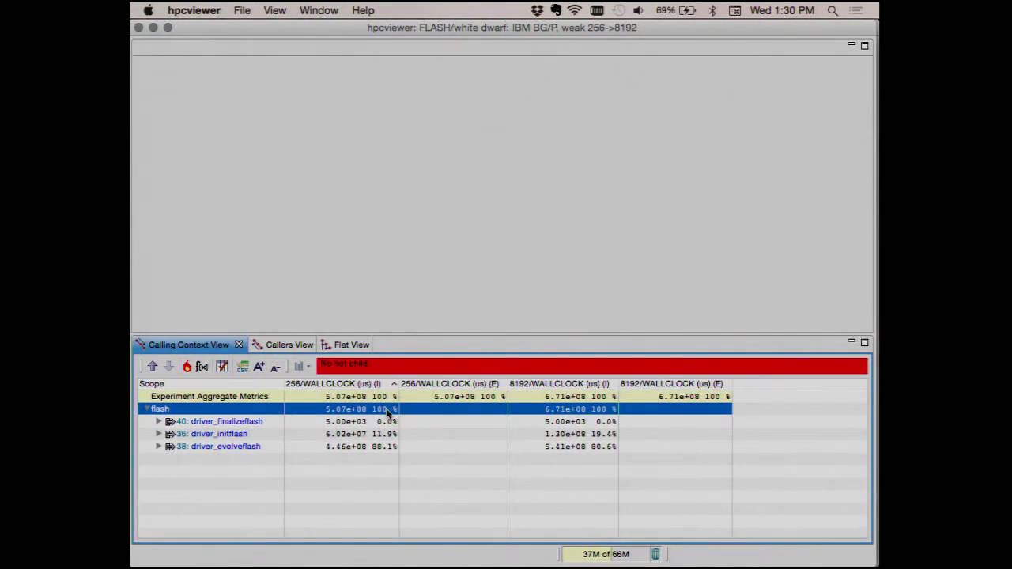
{"action": "left_click", "coordinate": [372, 385]}
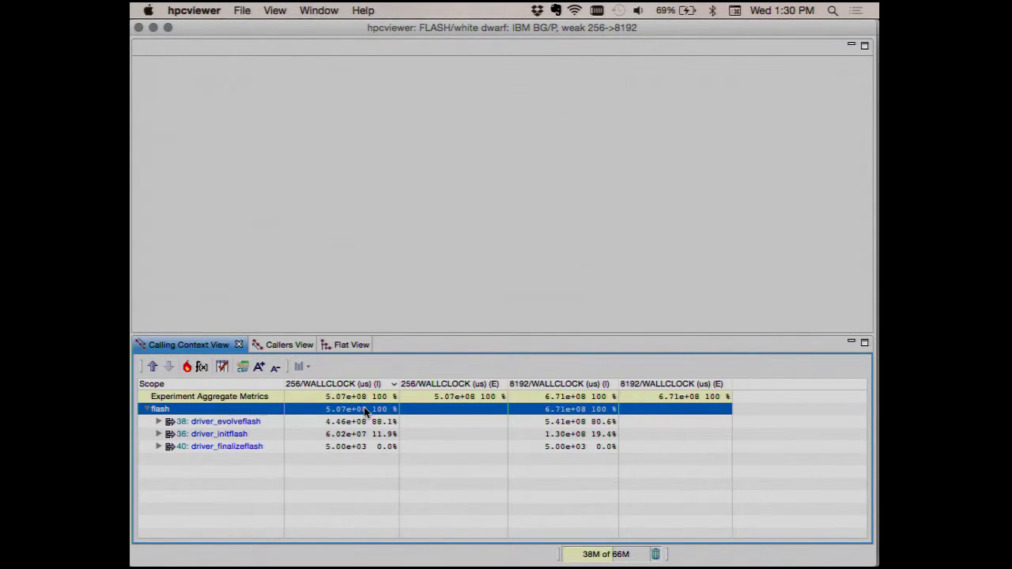
Expand the hot path below driver_evolveflash and widen the Scope column to show the full names
{"action": "left_click", "coordinate": [218, 425]}
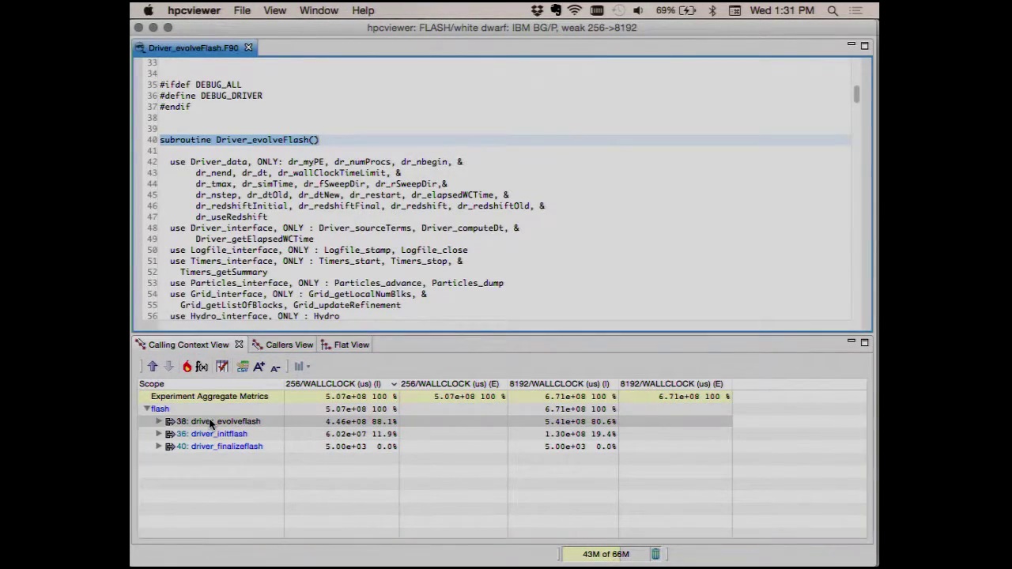
{"action": "left_click", "coordinate": [187, 369]}
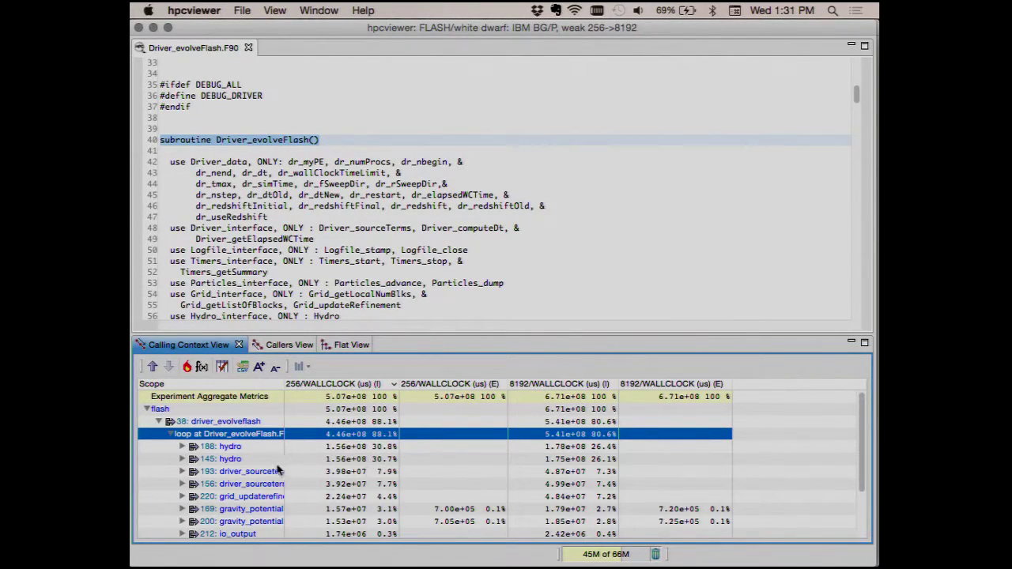
{"action": "left_click_drag", "start_coordinate": [285, 384], "coordinate": [381, 386]}
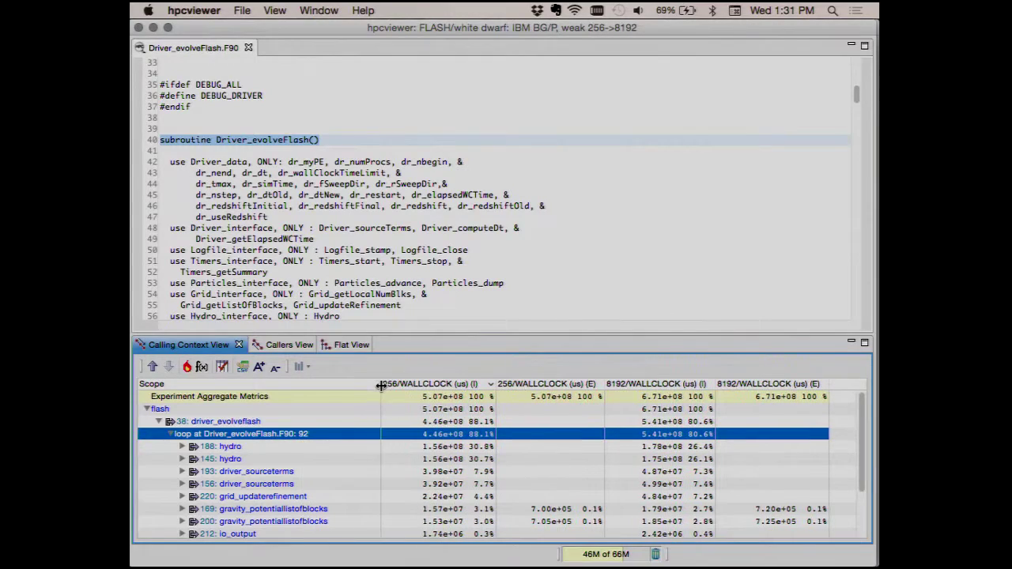
View the source definitions and call sites of driver_evolveflash and hydro, including the hydro calls at lines 188 and 145
{"action": "left_click", "coordinate": [215, 420]}
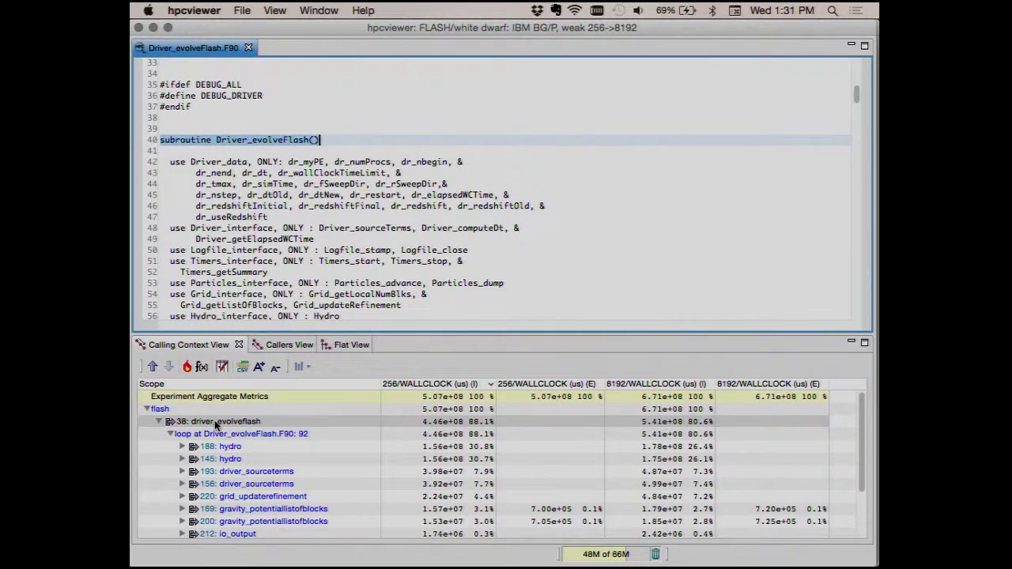
{"action": "left_click", "coordinate": [169, 422]}
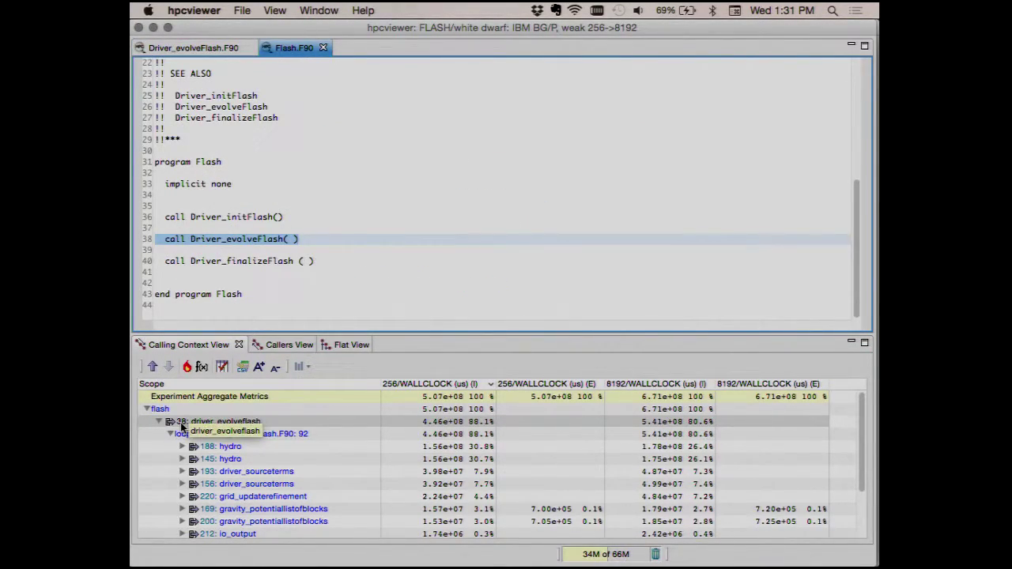
{"action": "left_click", "coordinate": [230, 449]}
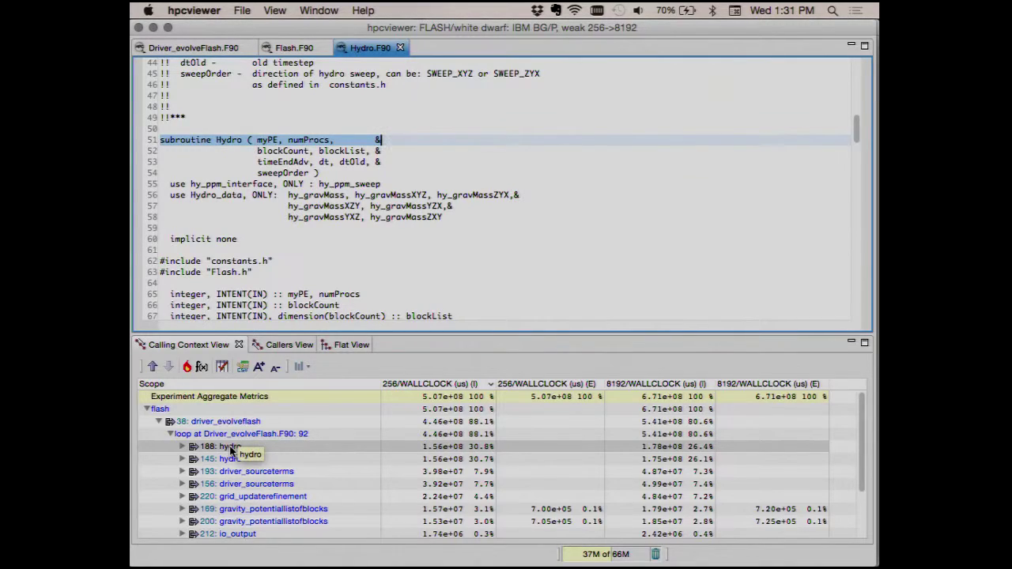
{"action": "left_click", "coordinate": [208, 448]}
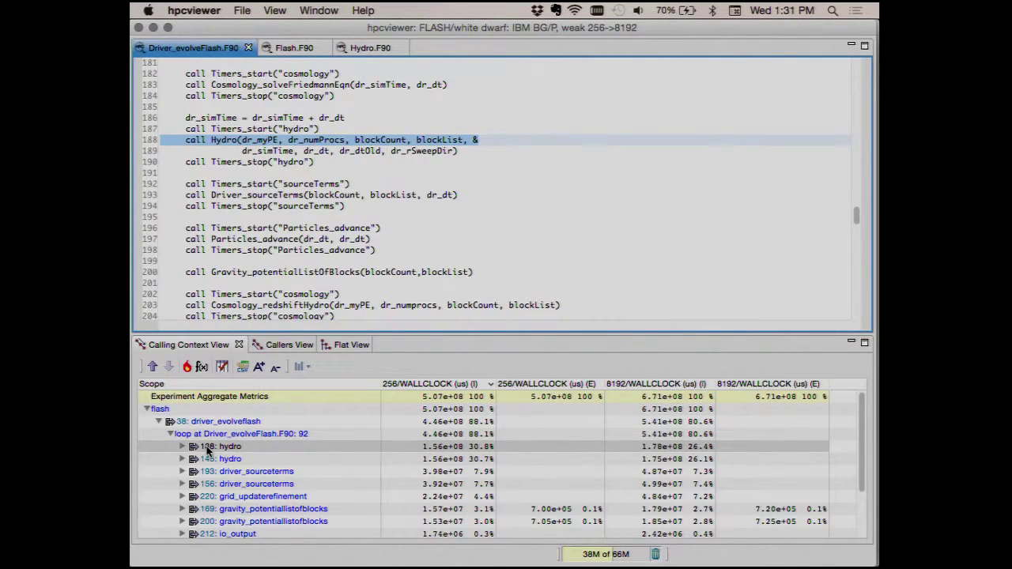
{"action": "left_click", "coordinate": [207, 458]}
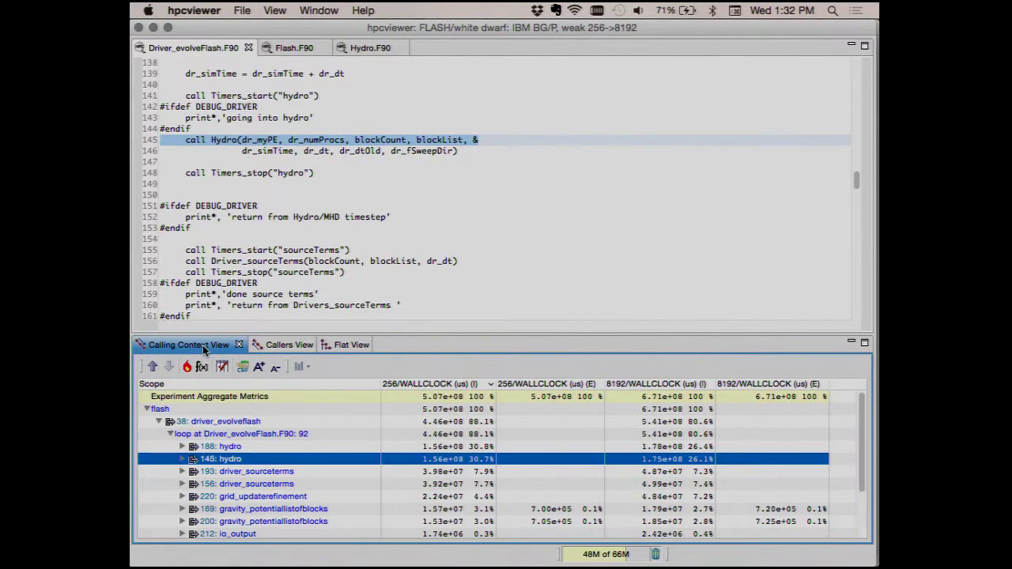
Start a derived metric whose formula subtracts the point-wise inclusive 256/WALLCLOCK from the inclusive 8192/WALLCLOCK, $2-$0
{"action": "left_click", "coordinate": [201, 366]}
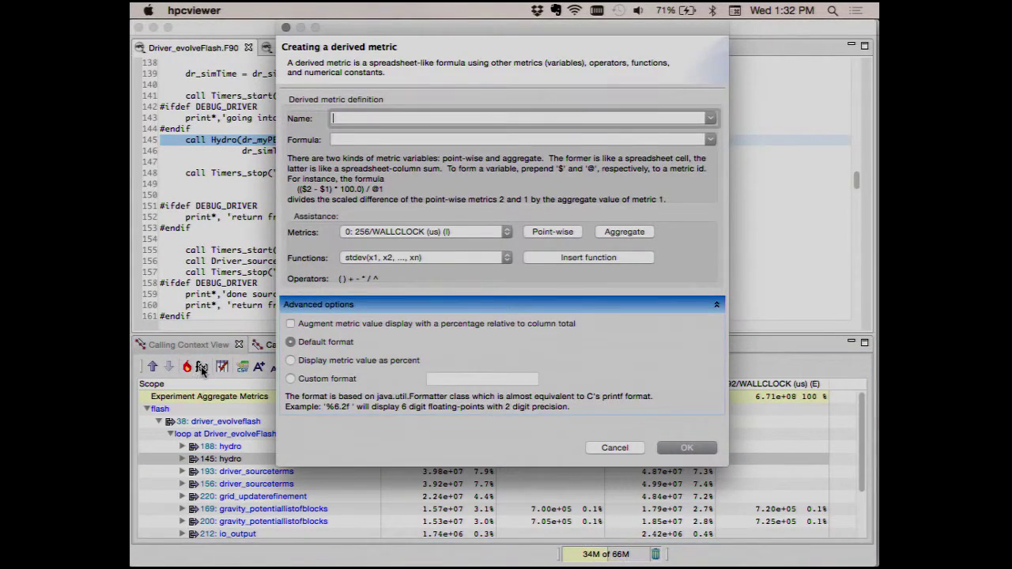
{"action": "left_click", "coordinate": [405, 227]}
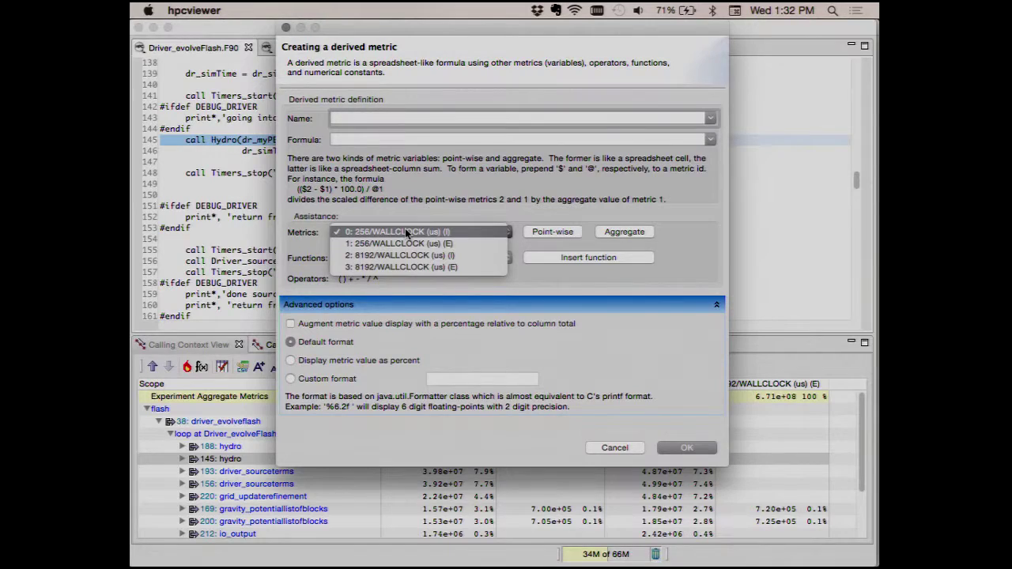
{"action": "left_click", "coordinate": [405, 256]}
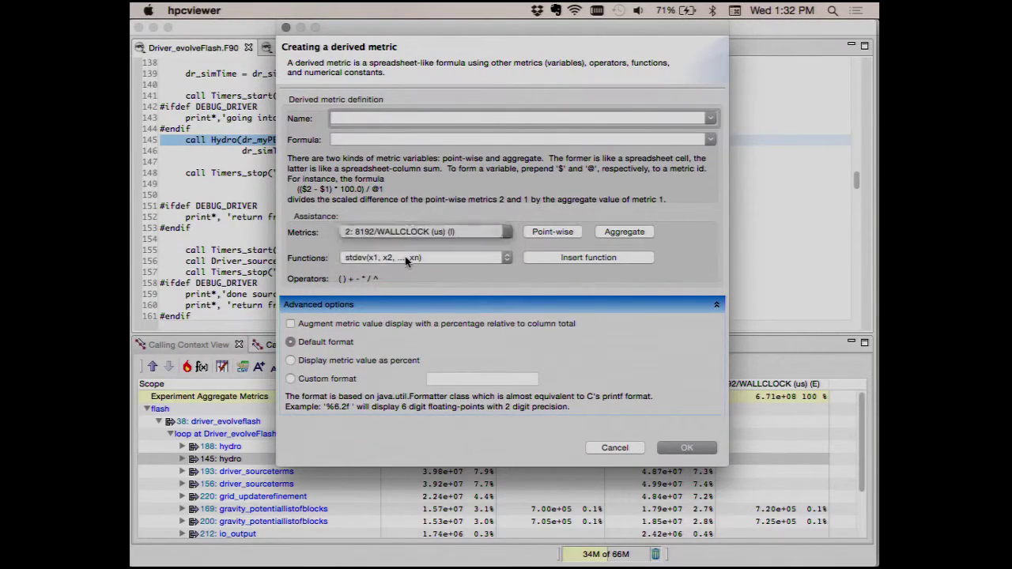
{"action": "left_click", "coordinate": [371, 147]}
{"action": "type", "text": "-"}
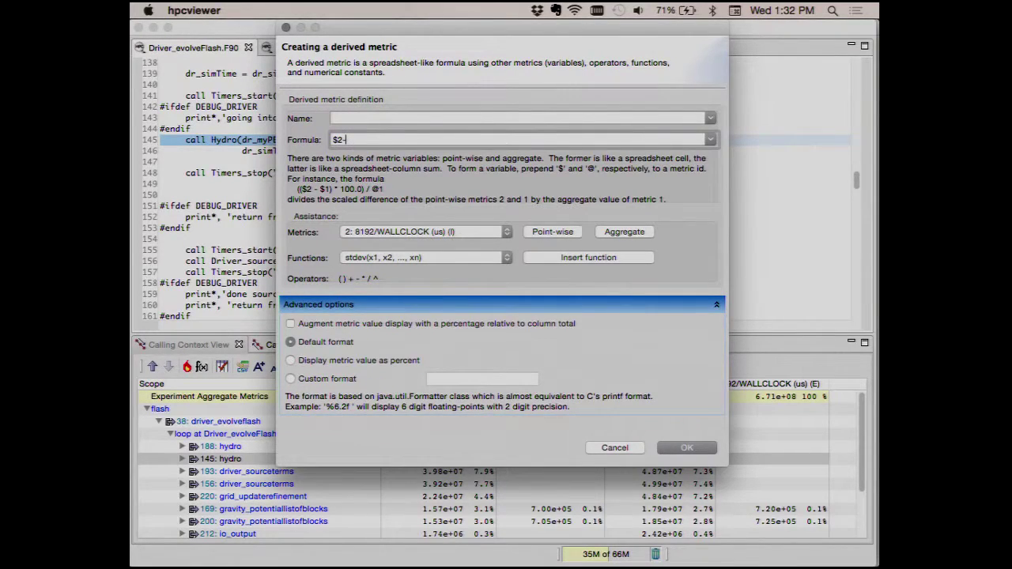
{"action": "left_click", "coordinate": [372, 232]}
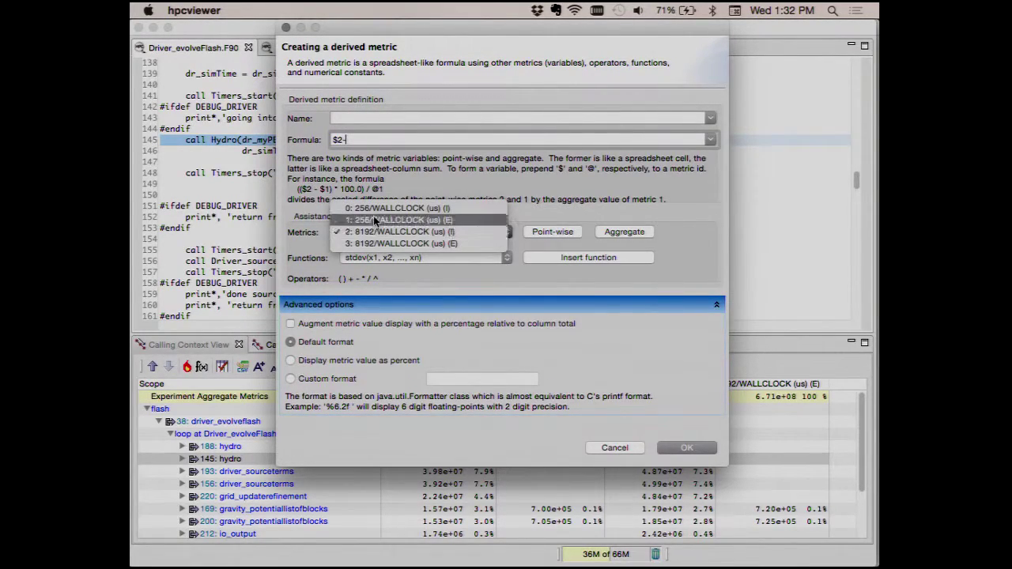
{"action": "left_click", "coordinate": [374, 211]}
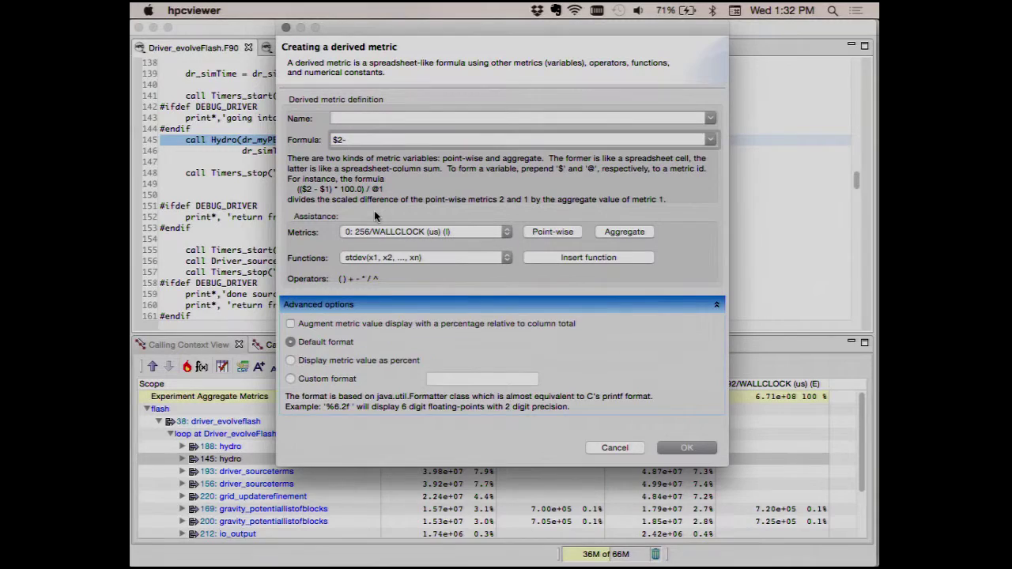
{"action": "left_click", "coordinate": [567, 229]}
{"action": "type", "text": ")"}
Complete the formula as 100*($2-$0)/@2, dividing by the aggregate inclusive 8192/WALLCLOCK
{"action": "left_click", "coordinate": [332, 140]}
{"action": "type", "text": "(100"}
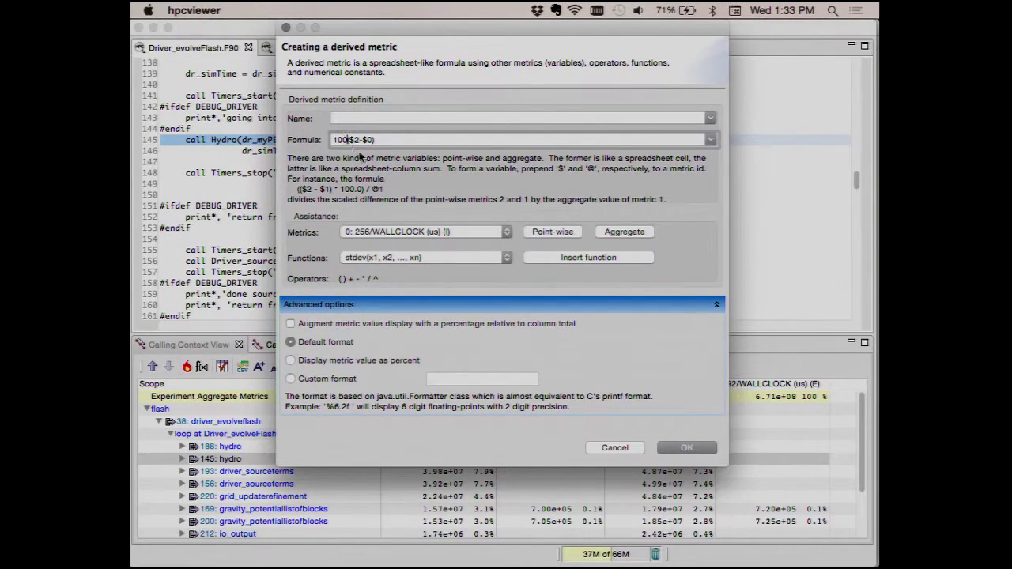
{"action": "type", "text": "*"}
{"action": "type", "text": "/"}
{"action": "left_click", "coordinate": [463, 233]}
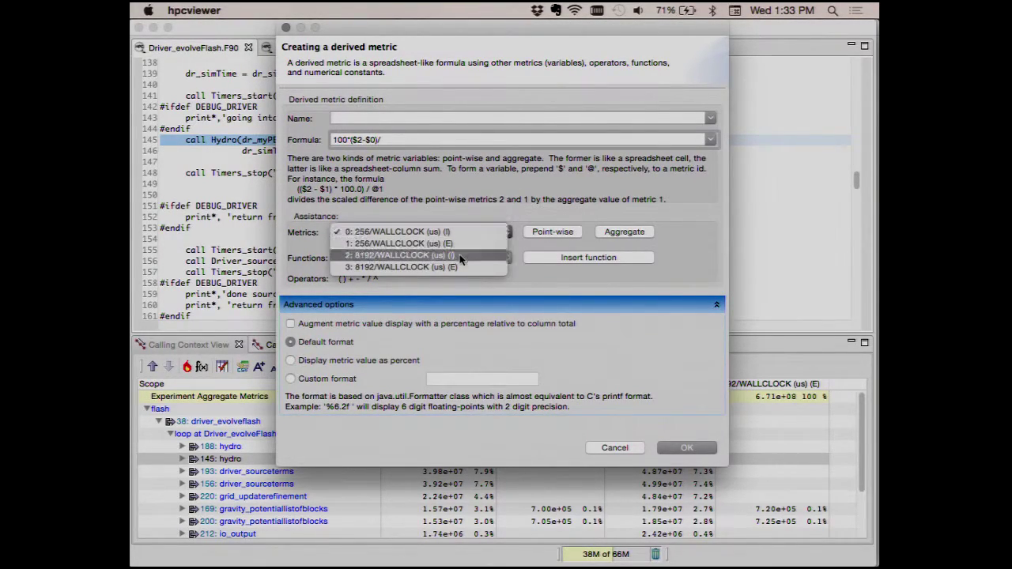
{"action": "left_click", "coordinate": [462, 257]}
{"action": "left_click", "coordinate": [625, 233]}
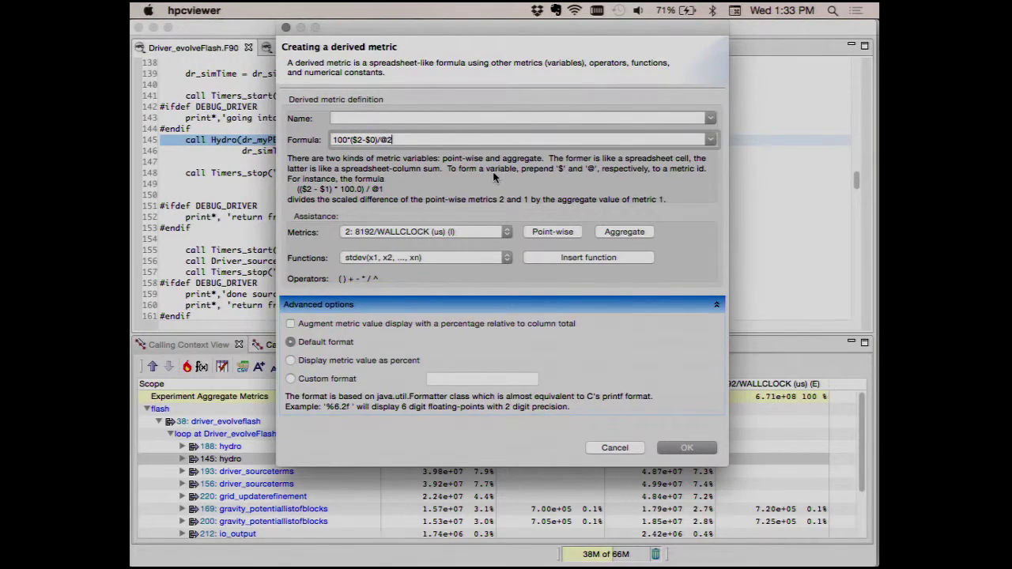
{"action": "left_click", "coordinate": [345, 140]}
{"action": "type", "text": "*"}
Name the derived metric "% scalabilty loss", display its value as percent, and create it
{"action": "left_click", "coordinate": [348, 119]}
{"action": "type", "text": "scalabilty"}
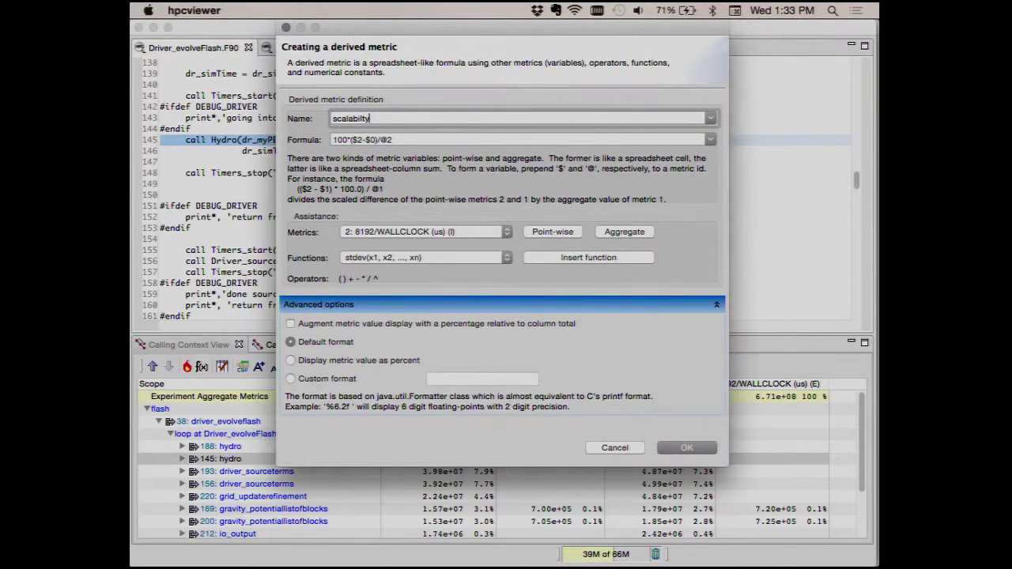
{"action": "type", "text": " loss"}
{"action": "left_click", "coordinate": [333, 119]}
{"action": "type", "text": "%"}
{"action": "left_click", "coordinate": [292, 359]}
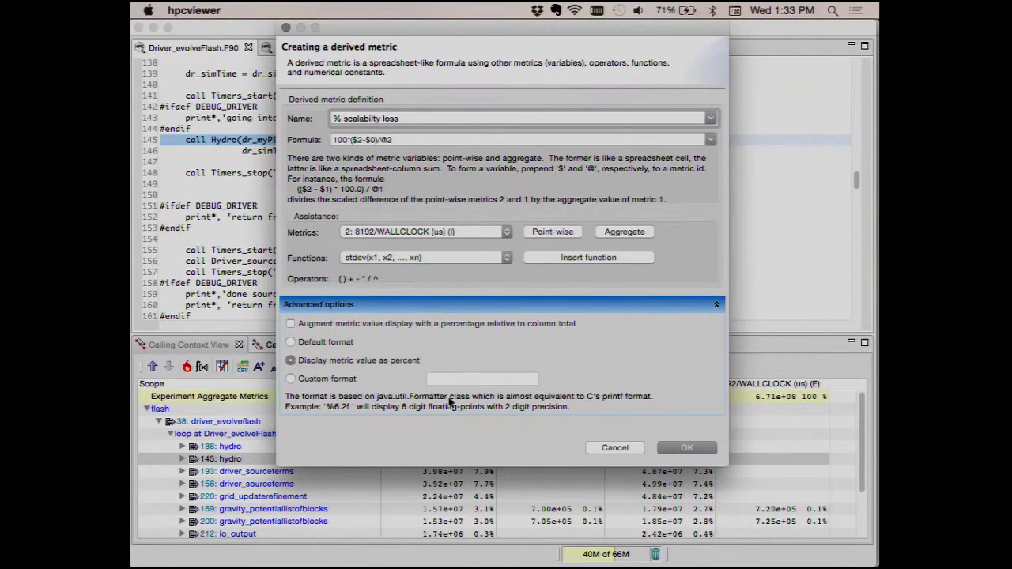
{"action": "left_click", "coordinate": [687, 448]}
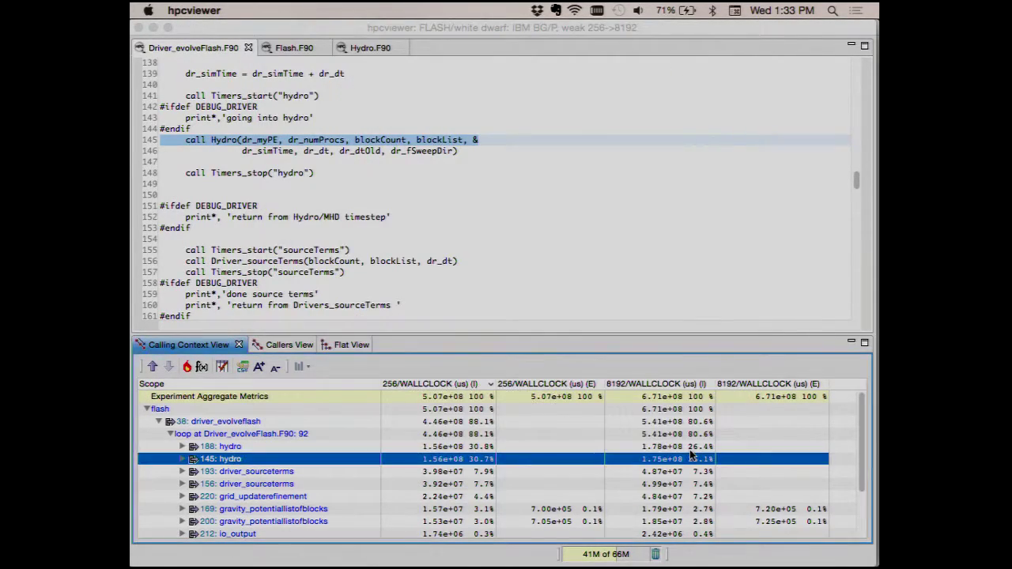
Place the % scalabilty loss column before the other metrics and sort the tree by it in descending order
{"action": "left_click_drag", "start_coordinate": [844, 384], "coordinate": [407, 390]}
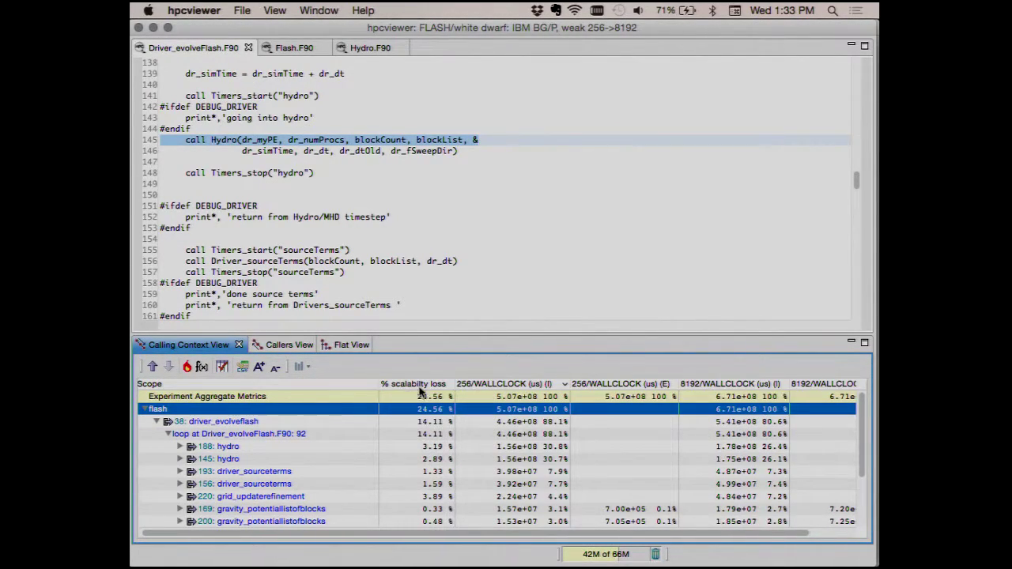
{"action": "left_click", "coordinate": [424, 385]}
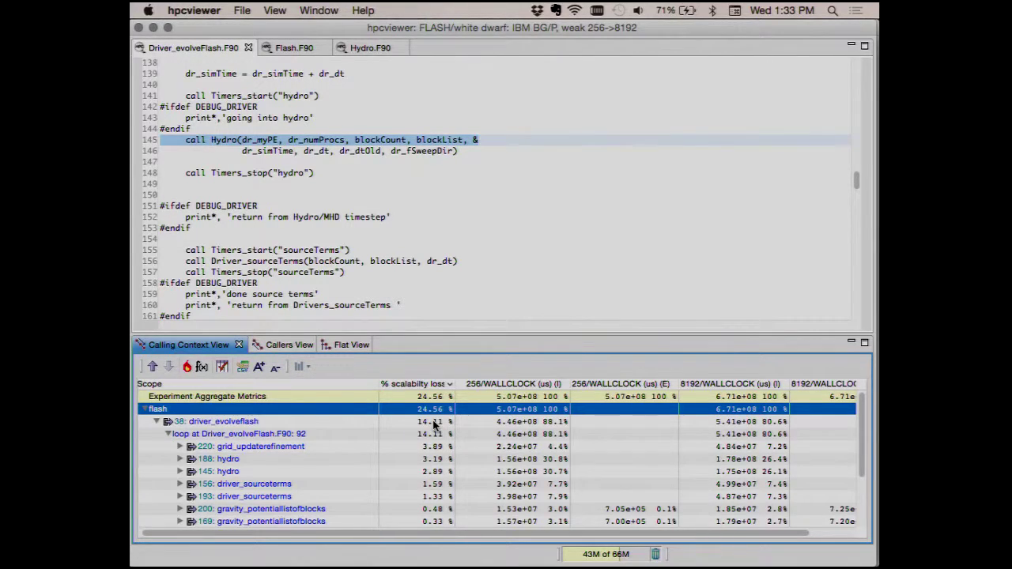
Collapse driver_evolveflash and view the source of driver_evolveflash and driver_initflash
{"action": "left_click", "coordinate": [156, 422]}
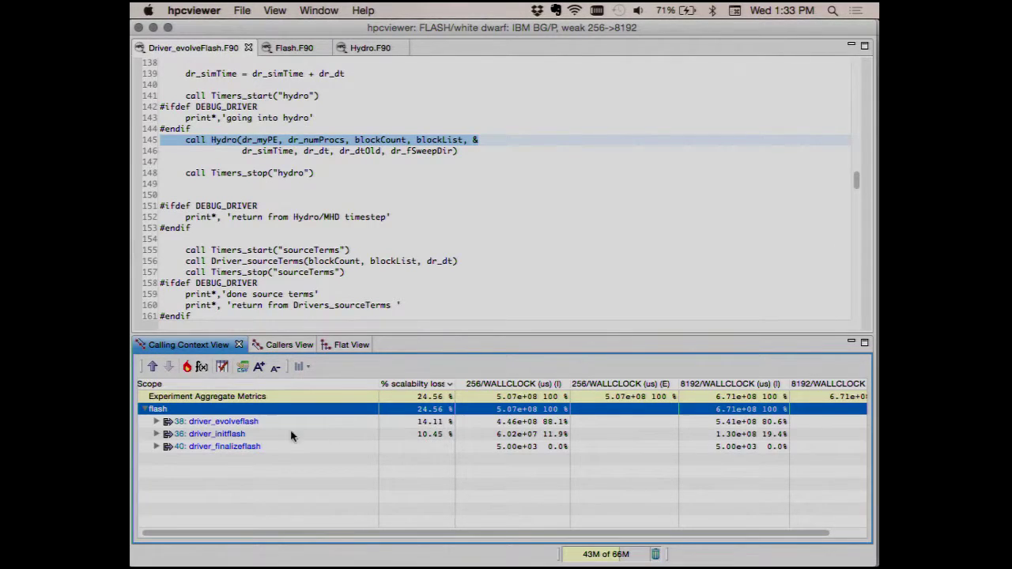
{"action": "left_click", "coordinate": [236, 423]}
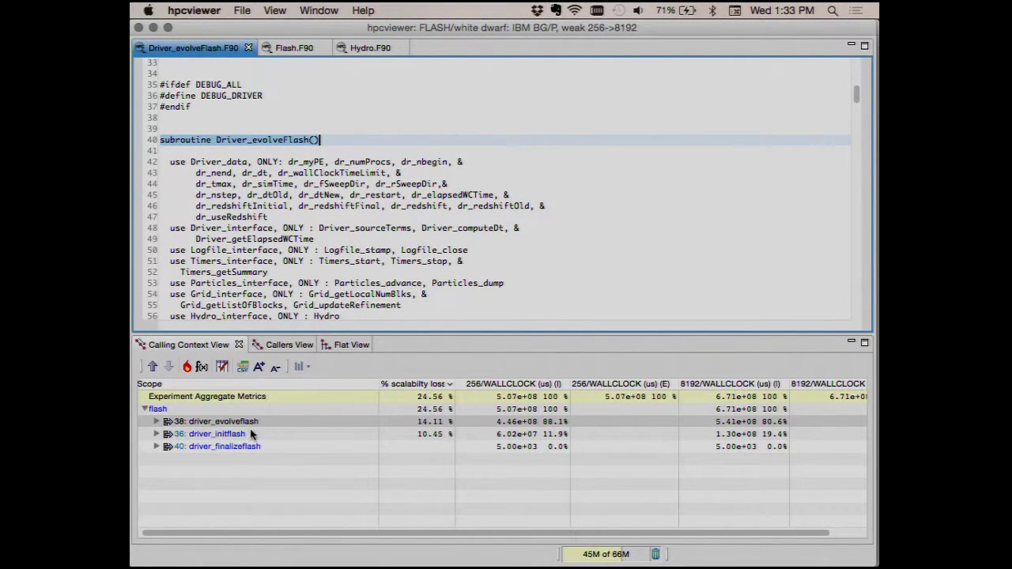
{"action": "left_click", "coordinate": [226, 435]}
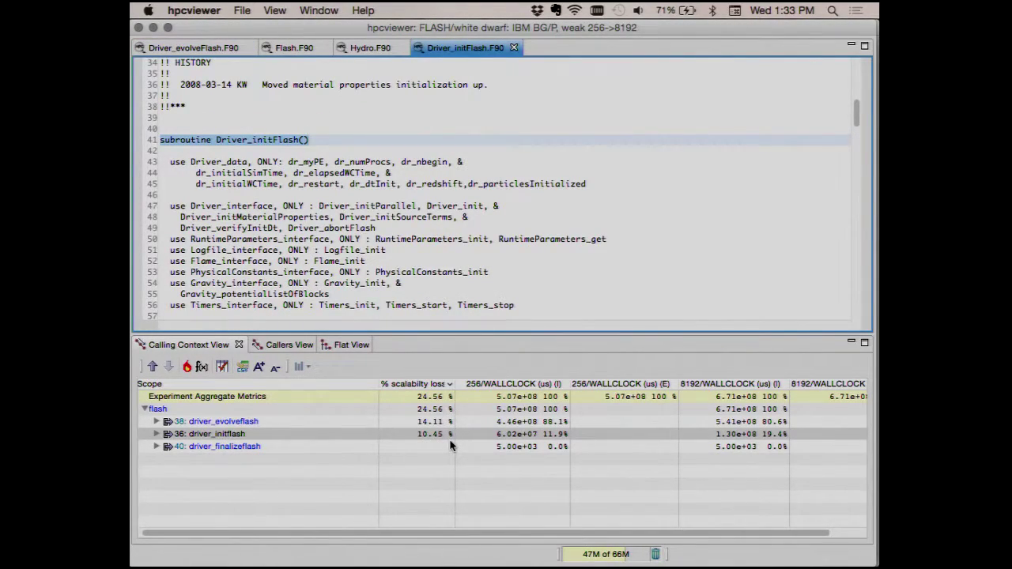
Expand the scalability-loss hot path below driver_initflash and examine the source and callees of the innermost selected local_tree_build.F90 loop
{"action": "left_click", "coordinate": [187, 368]}
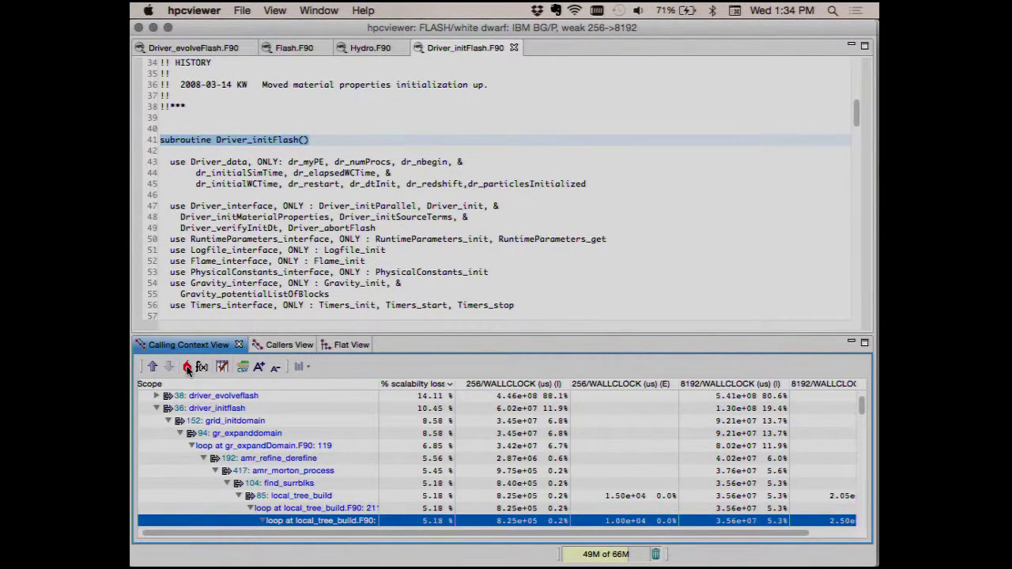
{"action": "left_click", "coordinate": [296, 519]}
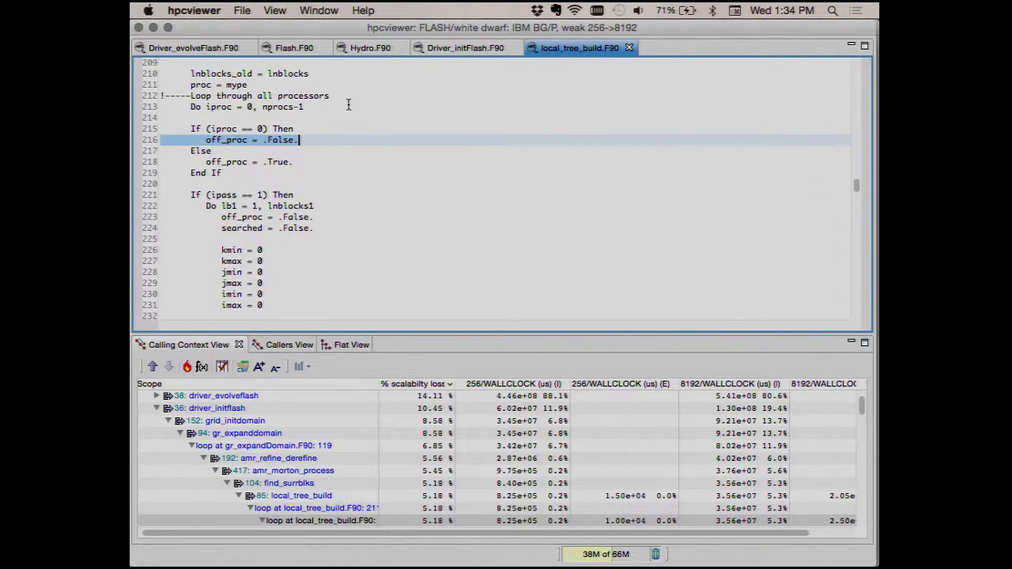
{"action": "scroll", "coordinate": [305, 486], "scroll_direction": "down", "scroll_amount": 1}
{"action": "scroll", "coordinate": [304, 486], "scroll_direction": "down", "scroll_amount": 1}
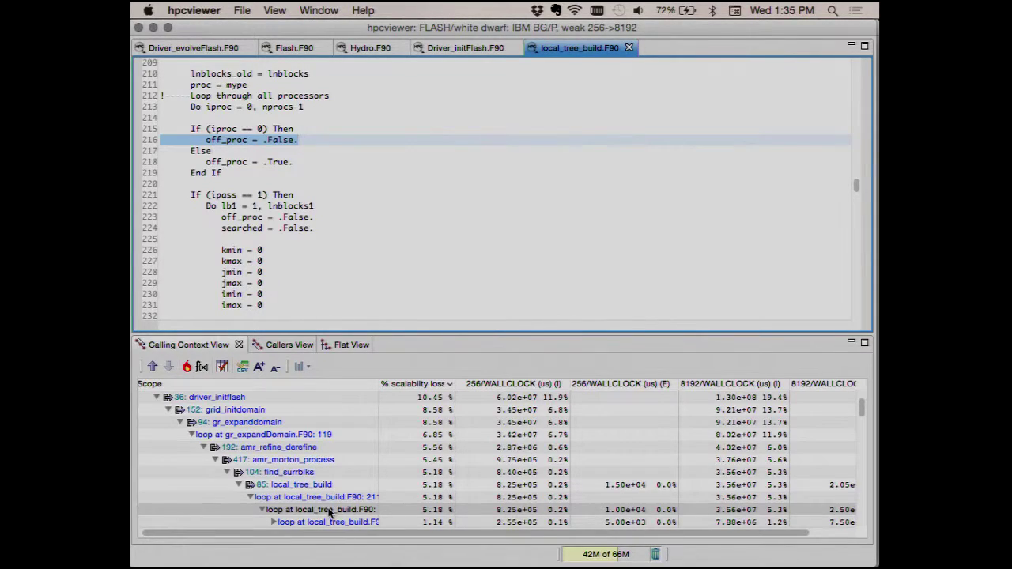
{"action": "scroll", "coordinate": [328, 512], "scroll_direction": "down", "scroll_amount": 5}
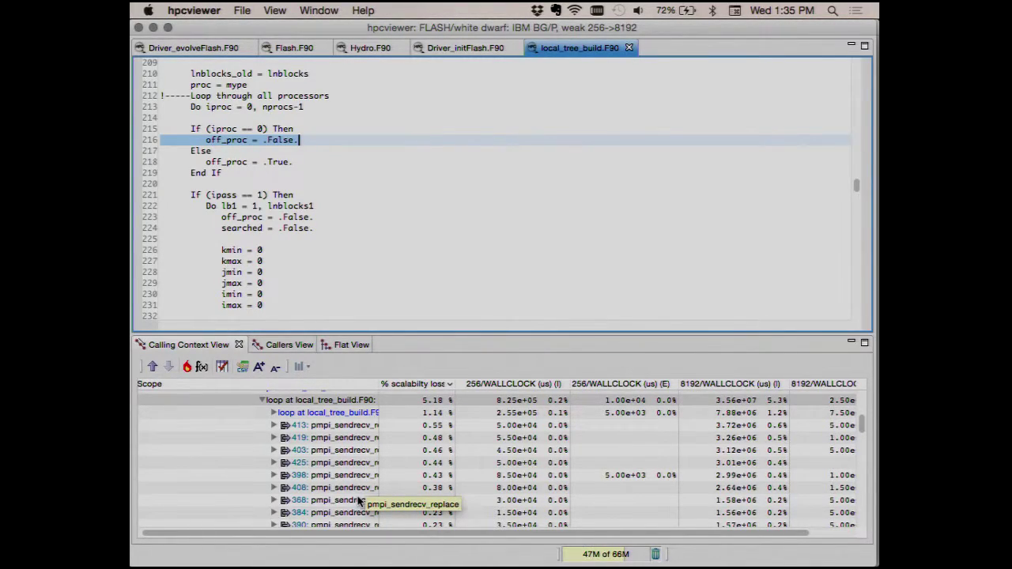
{"action": "scroll", "coordinate": [253, 436], "scroll_direction": "up", "scroll_amount": 5}
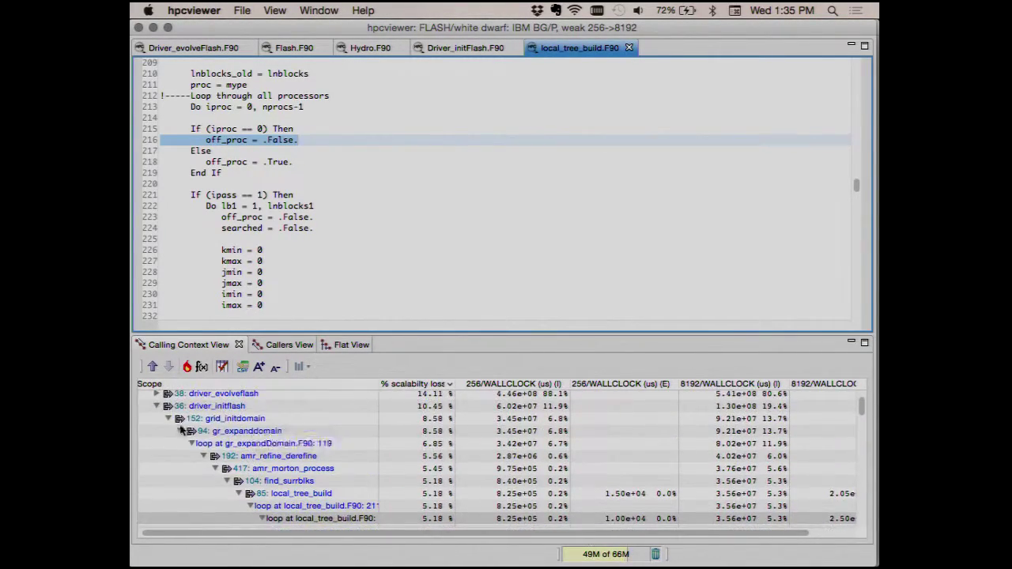
Collapse driver_initflash, show its subroutine source, and expand its callees again
{"action": "left_click", "coordinate": [156, 407]}
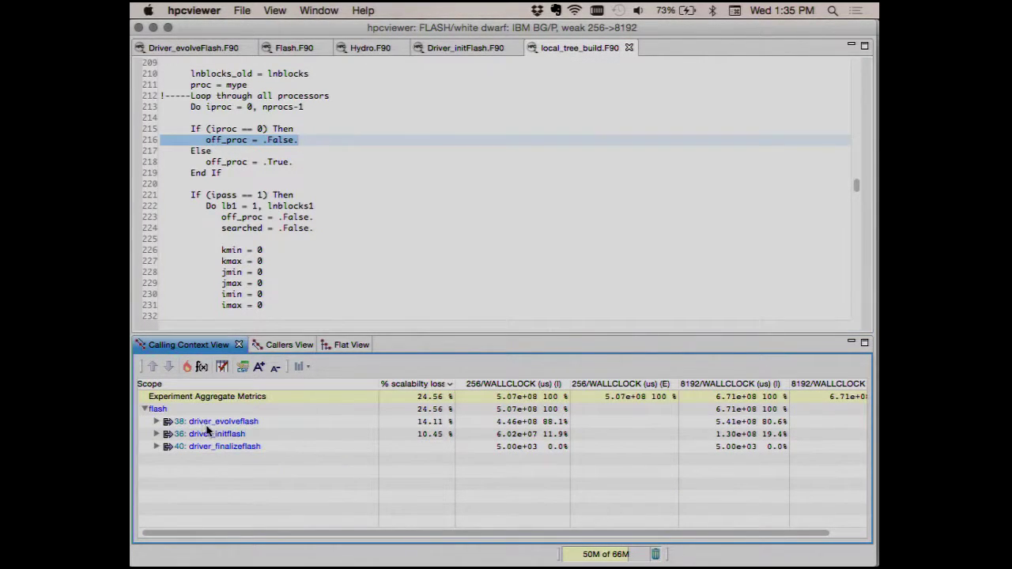
{"action": "left_click", "coordinate": [213, 429]}
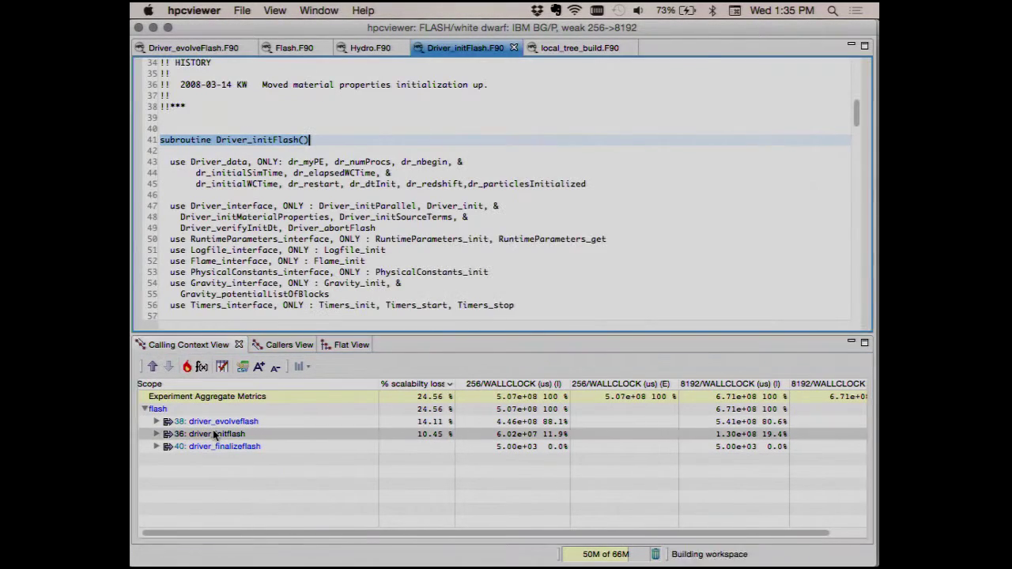
{"action": "left_click", "coordinate": [156, 434]}
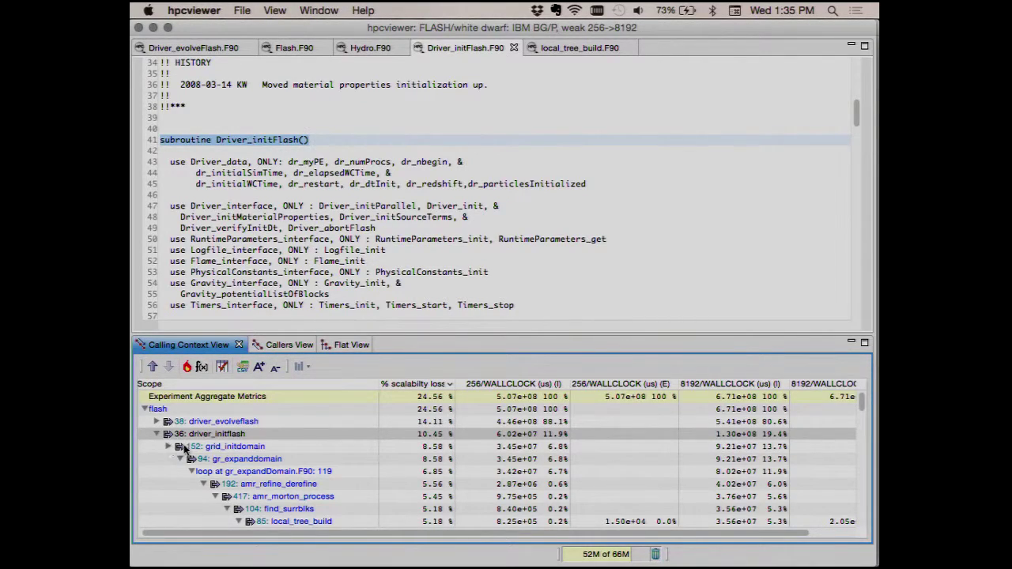
Collapse grid_initdomain, expand the scalability-loss hot path below grid_init, and view the source of its amr_set_runtime_parameters.F90 loop
{"action": "left_click", "coordinate": [177, 447]}
{"action": "left_click", "coordinate": [215, 460]}
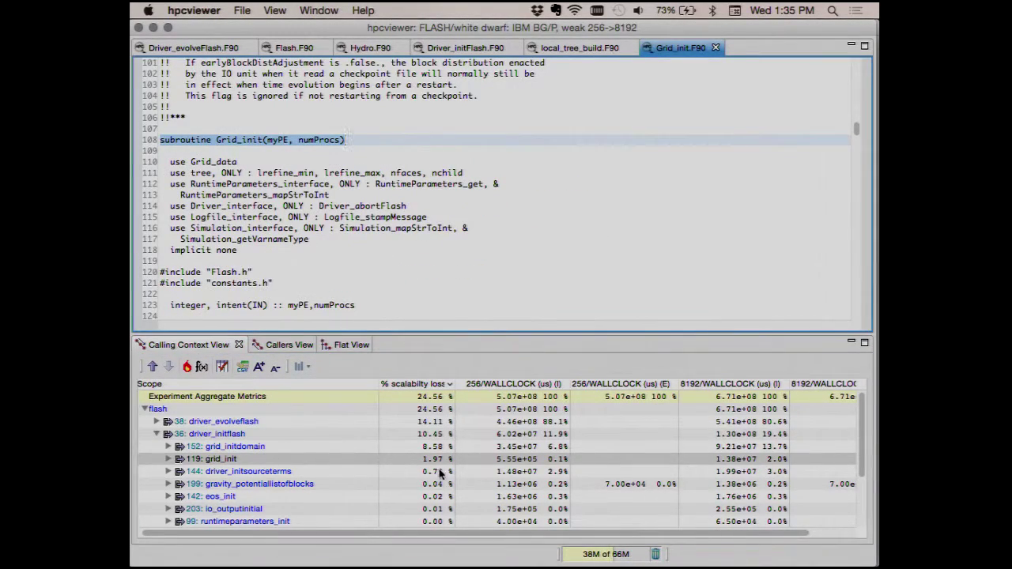
{"action": "left_click", "coordinate": [186, 369]}
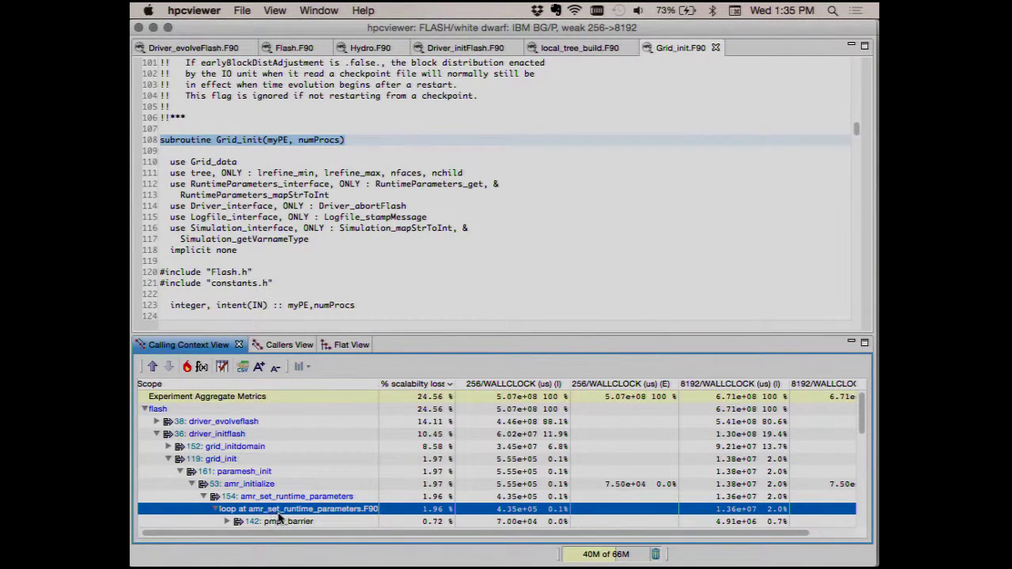
{"action": "left_click", "coordinate": [249, 511]}
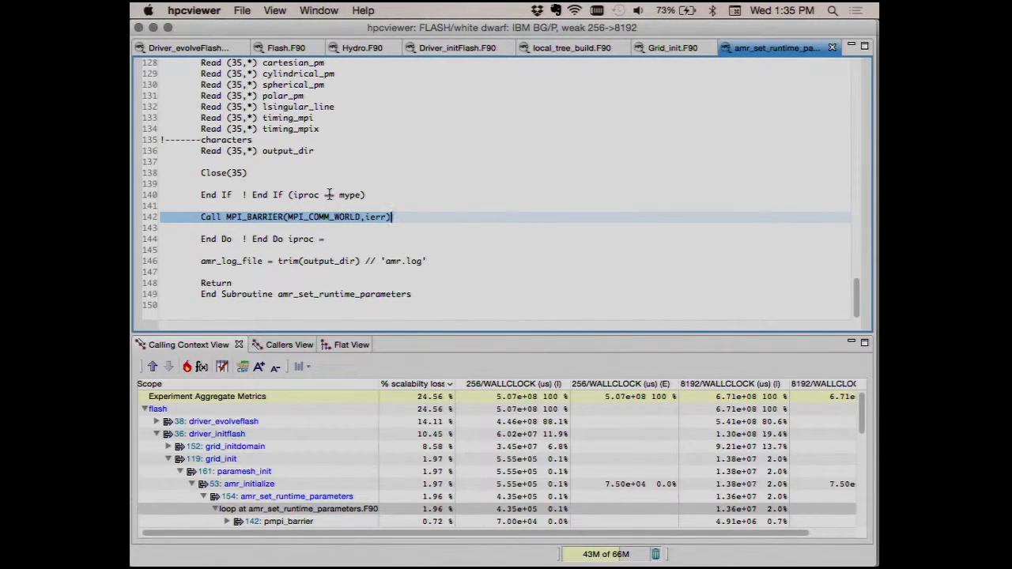
Trace the loop enclosing the MPI_BARRIER call back to its start and highlight the "Do iproc = 0, npes-1" line
{"action": "scroll", "coordinate": [328, 194], "scroll_direction": "up", "scroll_amount": 7}
{"action": "scroll", "coordinate": [328, 195], "scroll_direction": "up", "scroll_amount": 9}
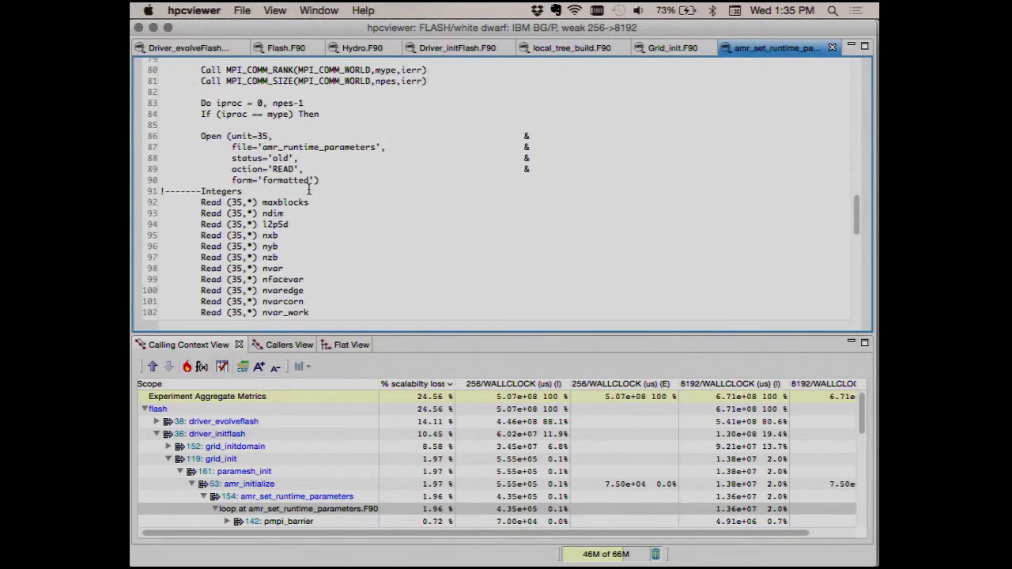
{"action": "scroll", "coordinate": [309, 191], "scroll_direction": "up", "scroll_amount": 2}
{"action": "left_click_drag", "start_coordinate": [197, 156], "coordinate": [367, 156]}
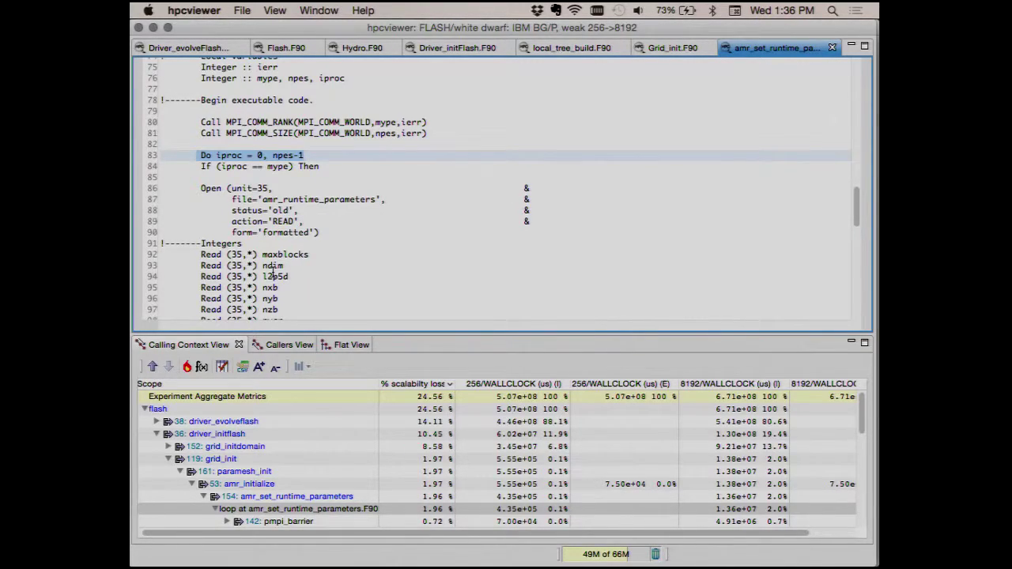
Collapse driver_initflash and expand the scalability-loss hot path below driver_evolveflash
{"action": "left_click", "coordinate": [156, 439]}
{"action": "left_click", "coordinate": [157, 437]}
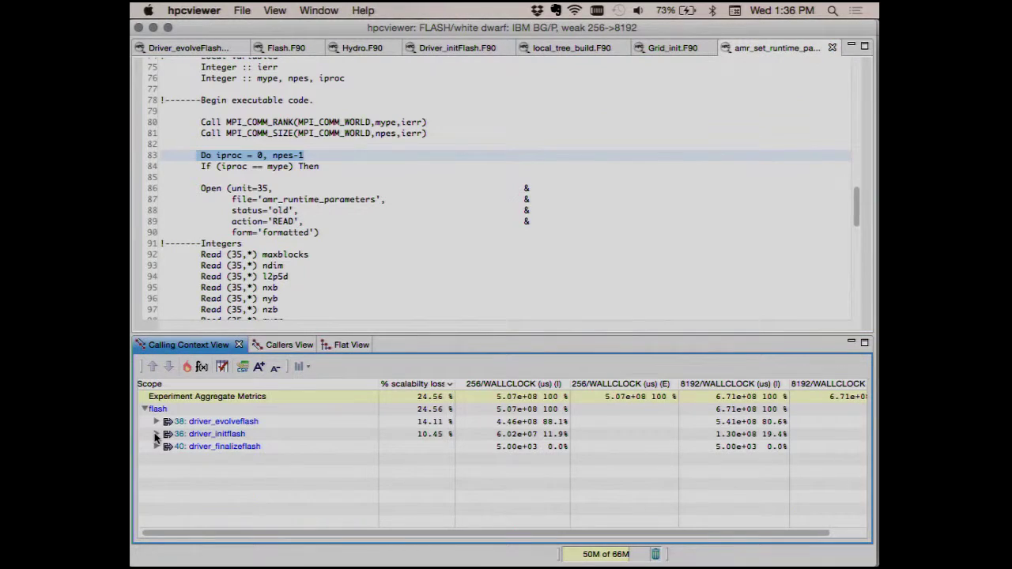
{"action": "left_click", "coordinate": [227, 423]}
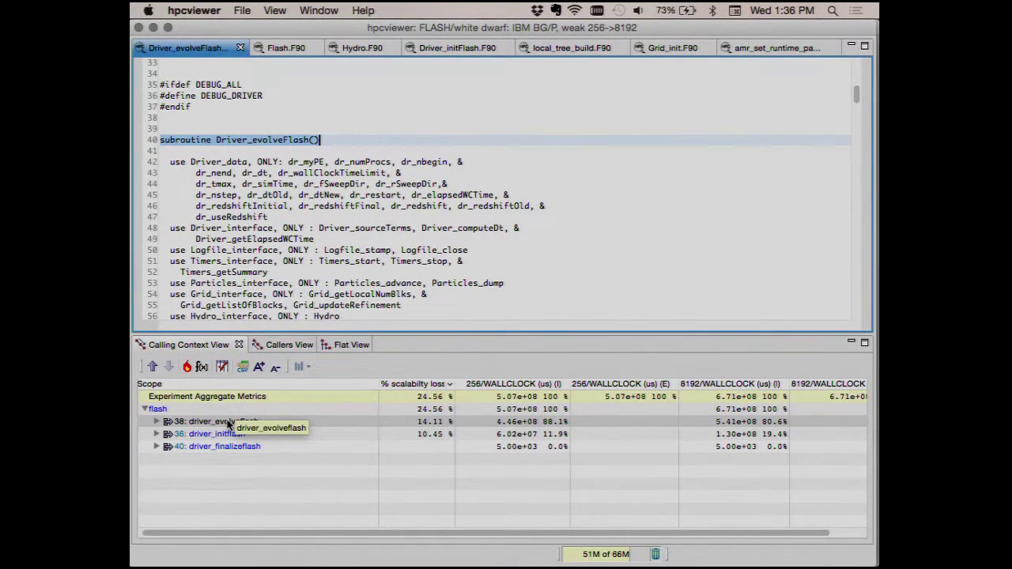
{"action": "left_click", "coordinate": [187, 367]}
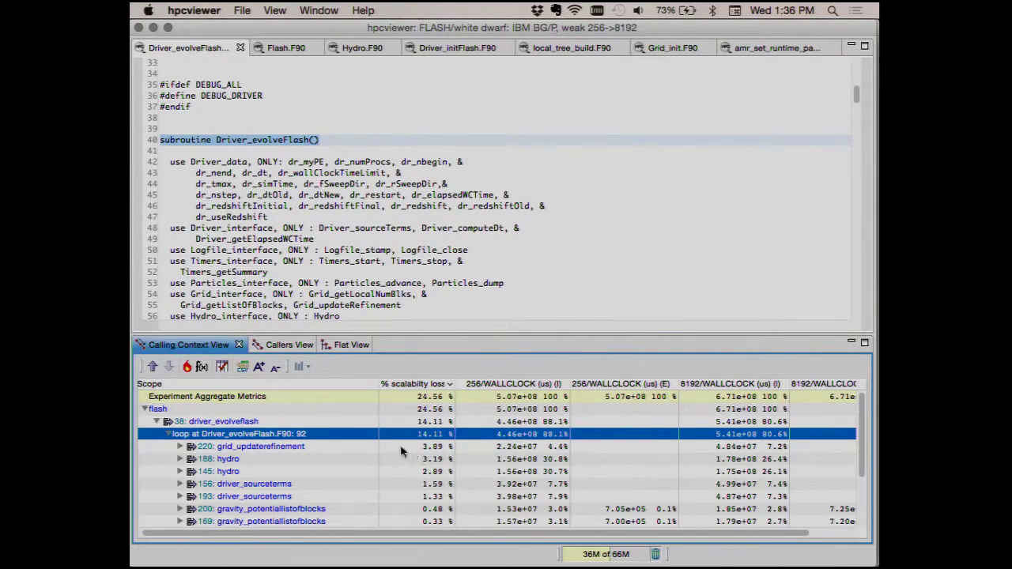
Expand the hot path below grid_updaterefinement and view the source of its innermost local_tree_build.F90 loop
{"action": "left_click", "coordinate": [282, 448]}
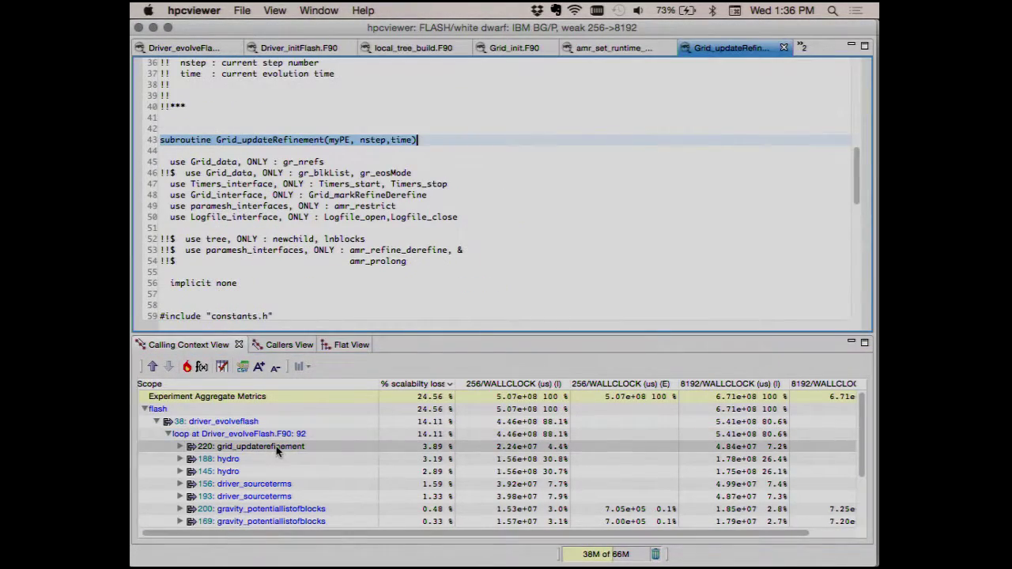
{"action": "left_click", "coordinate": [186, 367]}
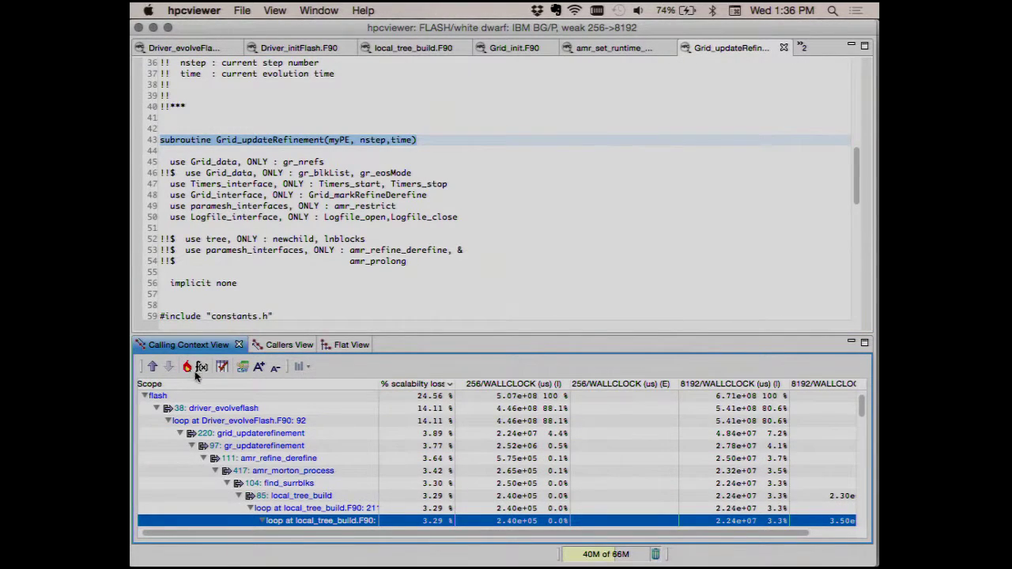
{"action": "left_click", "coordinate": [304, 521]}
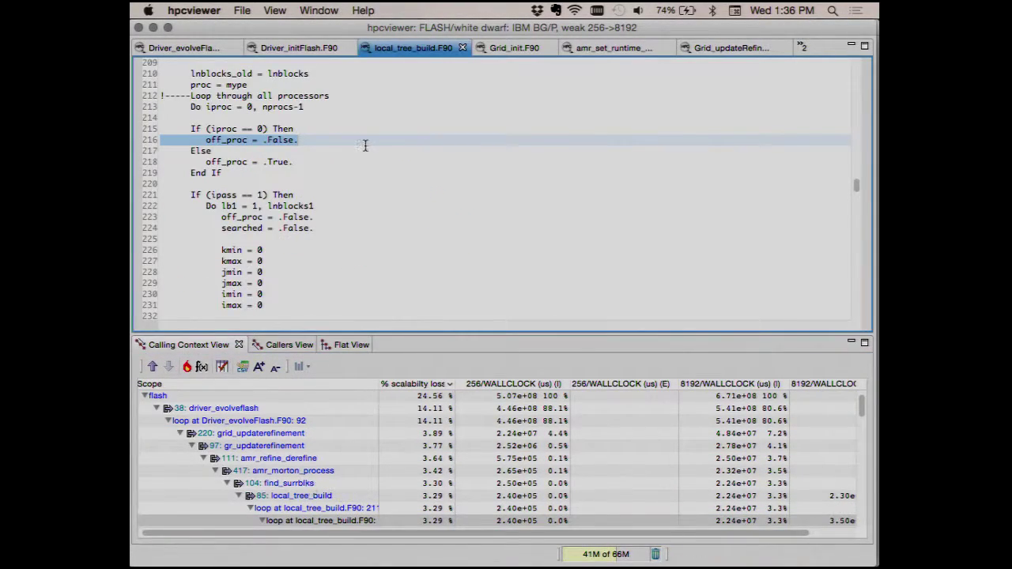
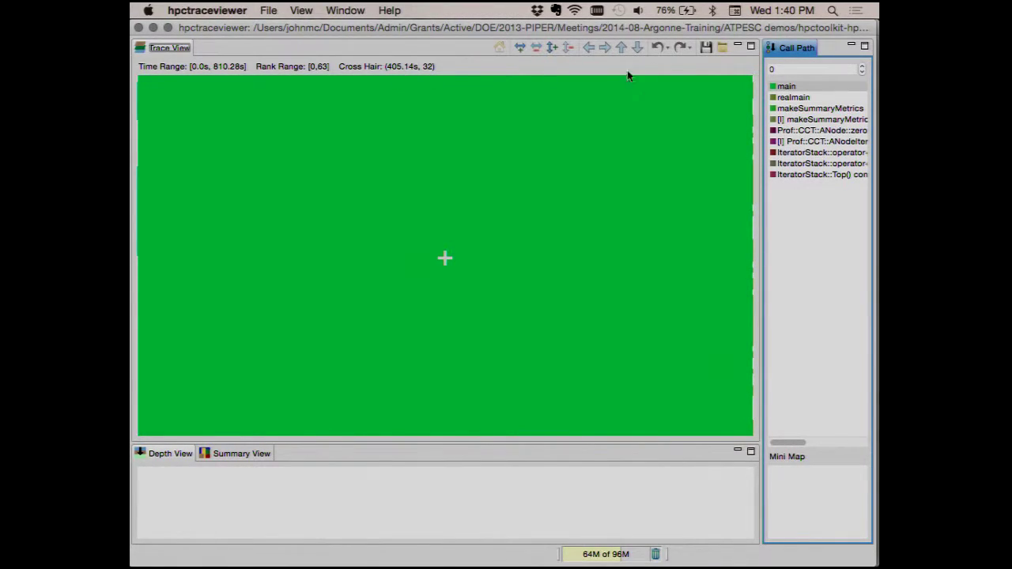
Switch to hpctraceviewer, show the trace at call depth 2, and widen the call path pane to read the first phase's functions
{"action": "left_click", "coordinate": [791, 99]}
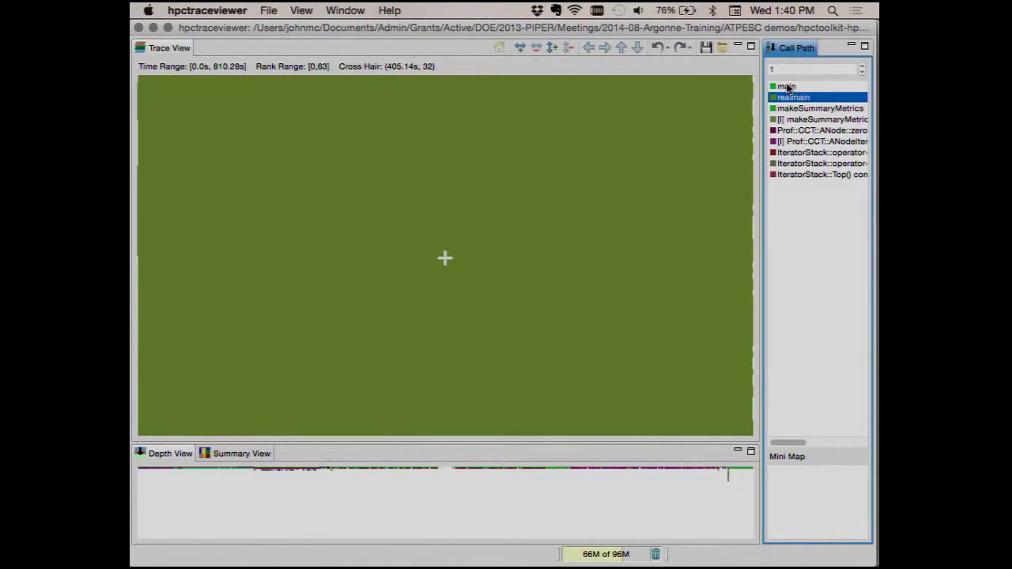
{"action": "left_click", "coordinate": [791, 108]}
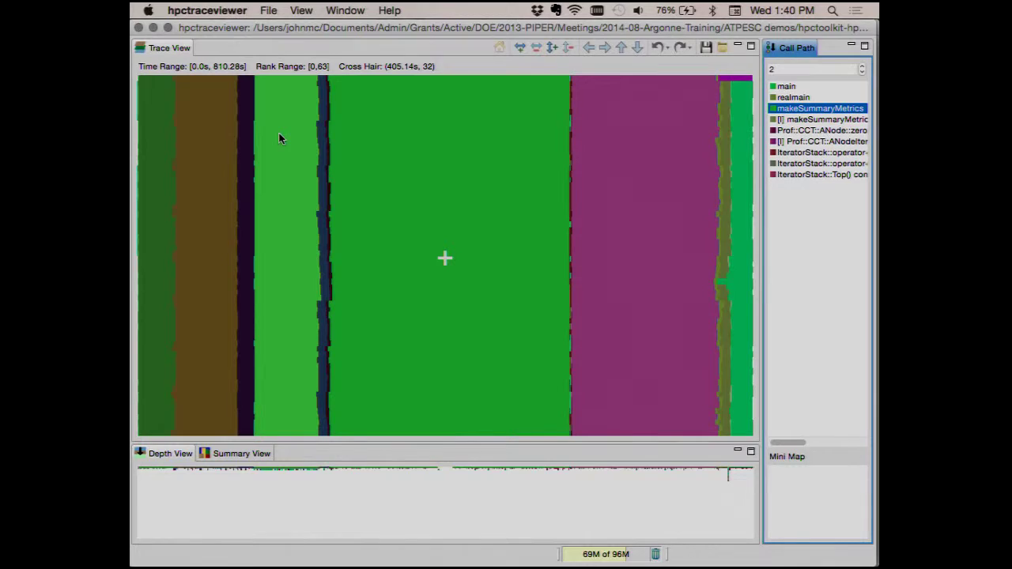
{"action": "left_click", "coordinate": [159, 136]}
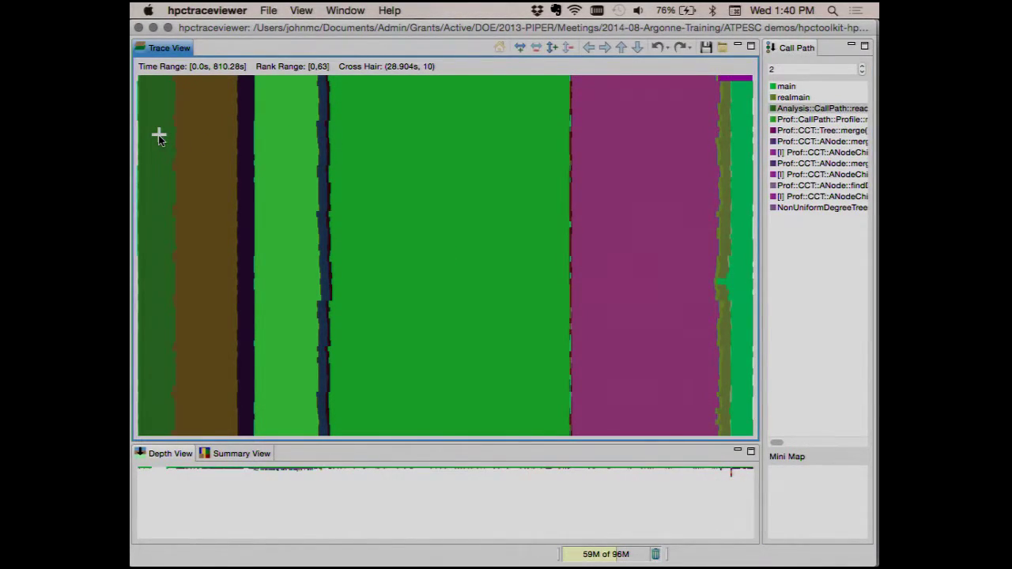
{"action": "left_click_drag", "start_coordinate": [760, 282], "coordinate": [692, 284]}
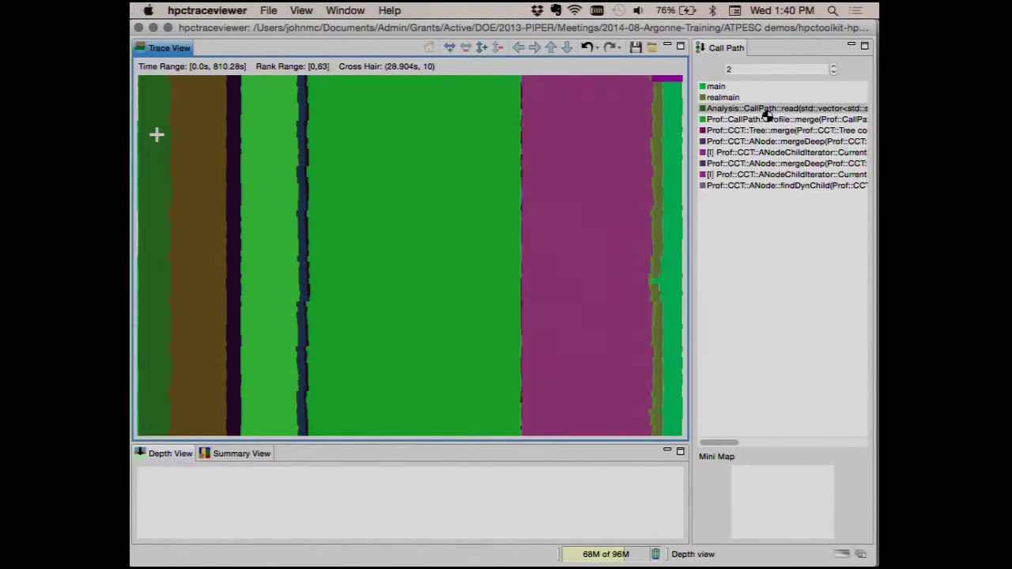
Examine the call paths of the remaining execution phases at depth 2, including the short rank 0 band near the end of the run
{"action": "left_click", "coordinate": [198, 156]}
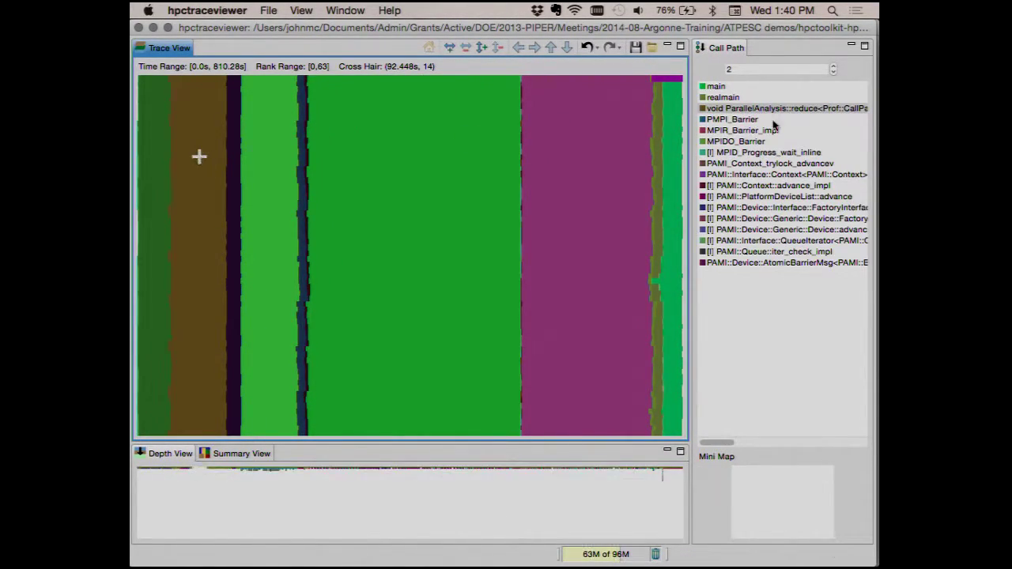
{"action": "left_click", "coordinate": [235, 182]}
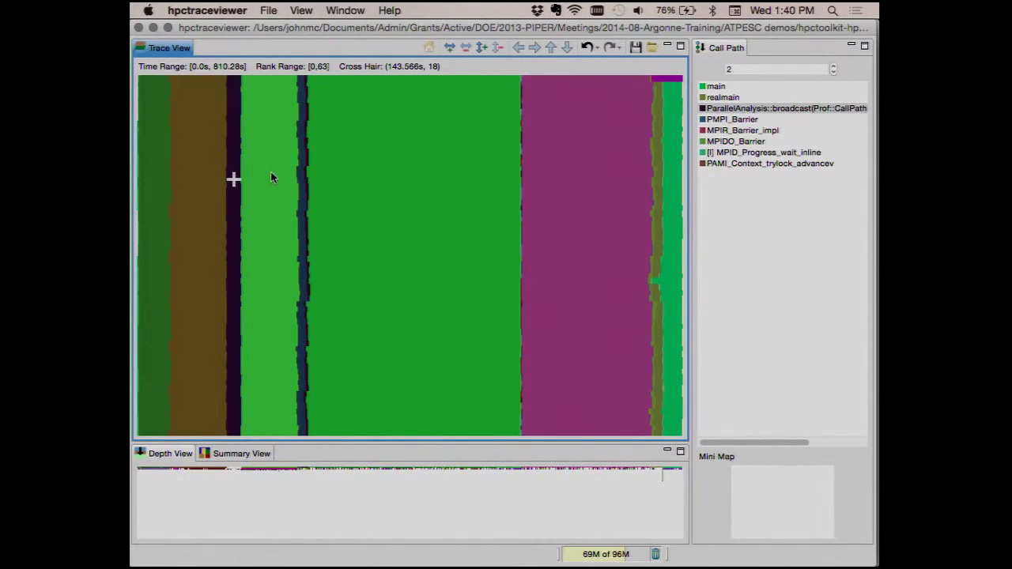
{"action": "left_click", "coordinate": [271, 173]}
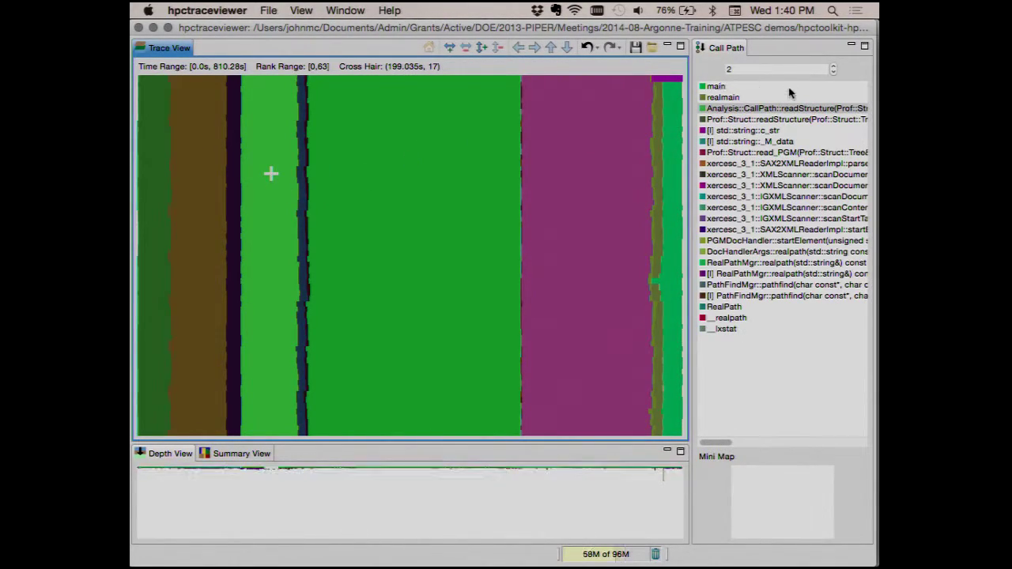
{"action": "left_click", "coordinate": [361, 146]}
{"action": "left_click", "coordinate": [571, 175]}
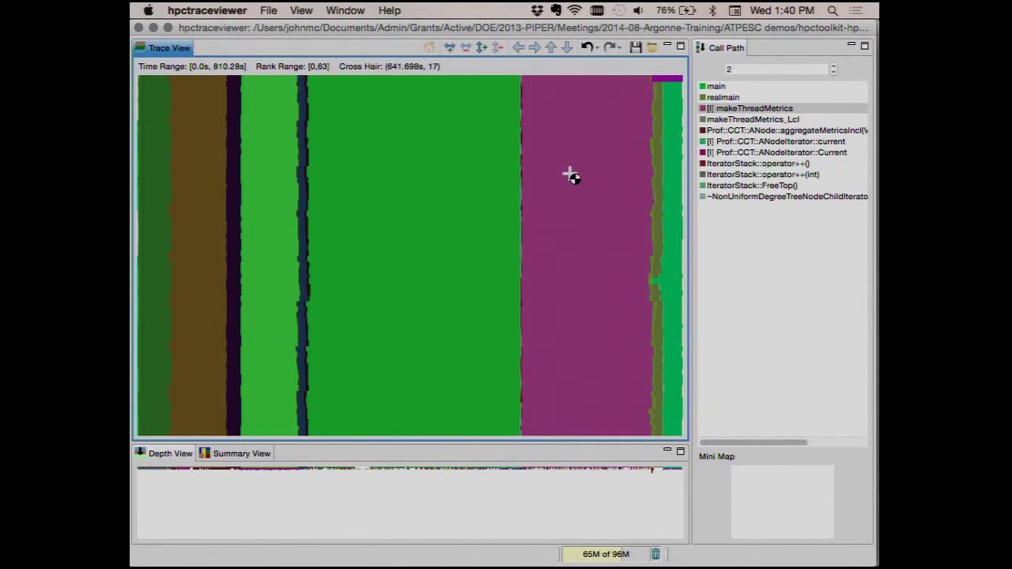
{"action": "left_click", "coordinate": [657, 121]}
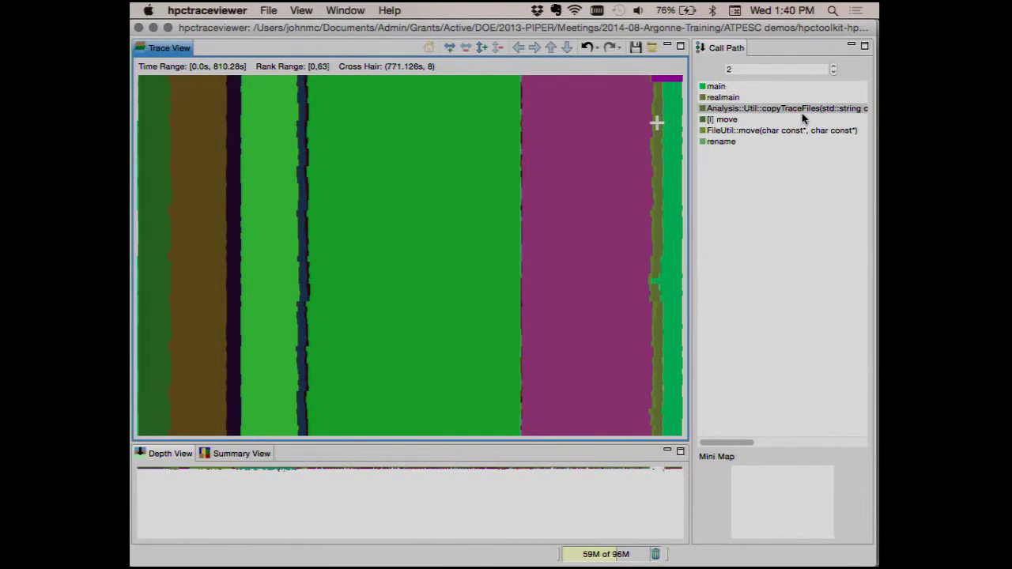
{"action": "left_click", "coordinate": [674, 122]}
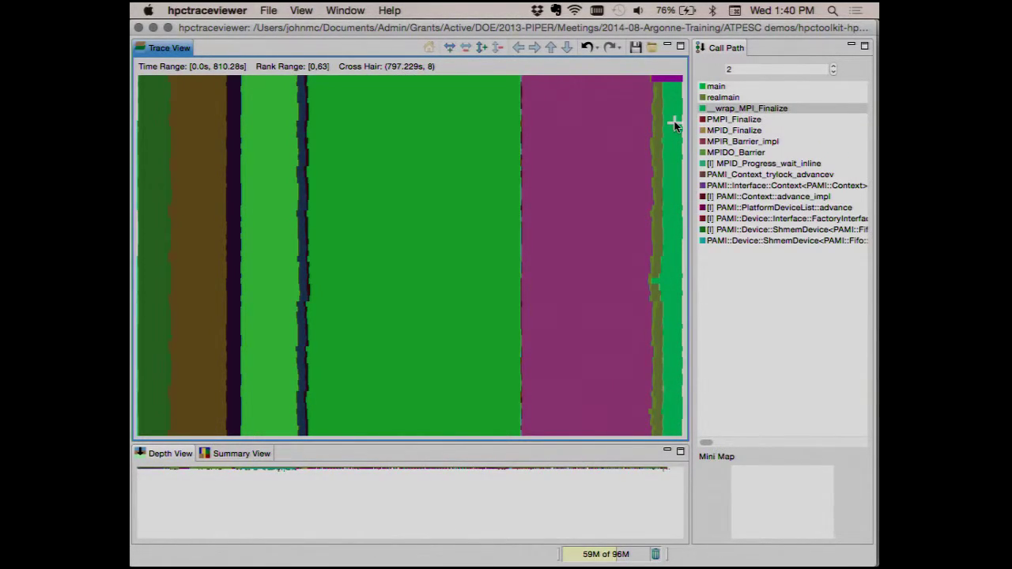
{"action": "left_click", "coordinate": [669, 79]}
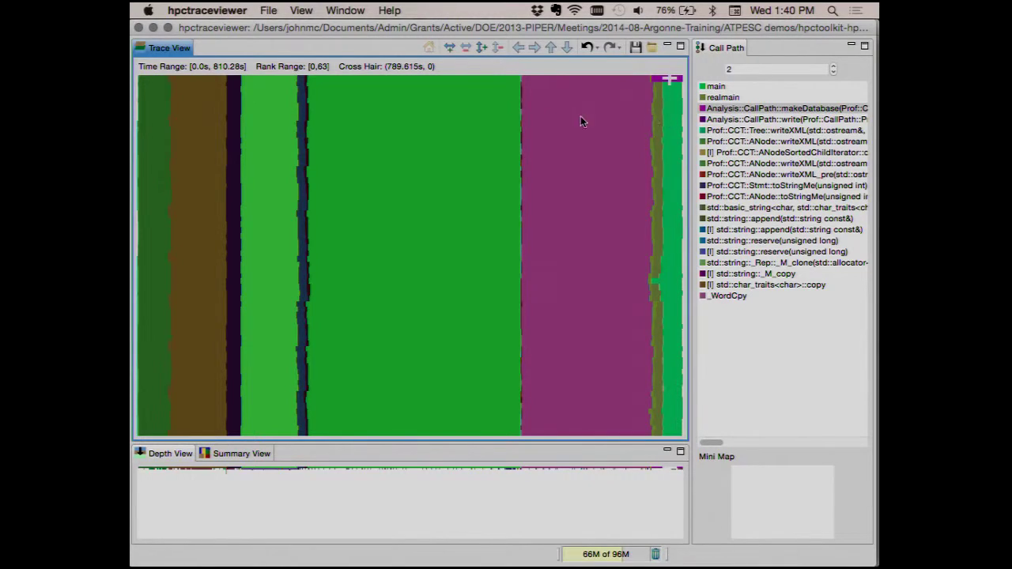
Deepen the trace to call depth 4 and examine the call paths inside the two reduction phases
{"action": "left_click", "coordinate": [714, 121]}
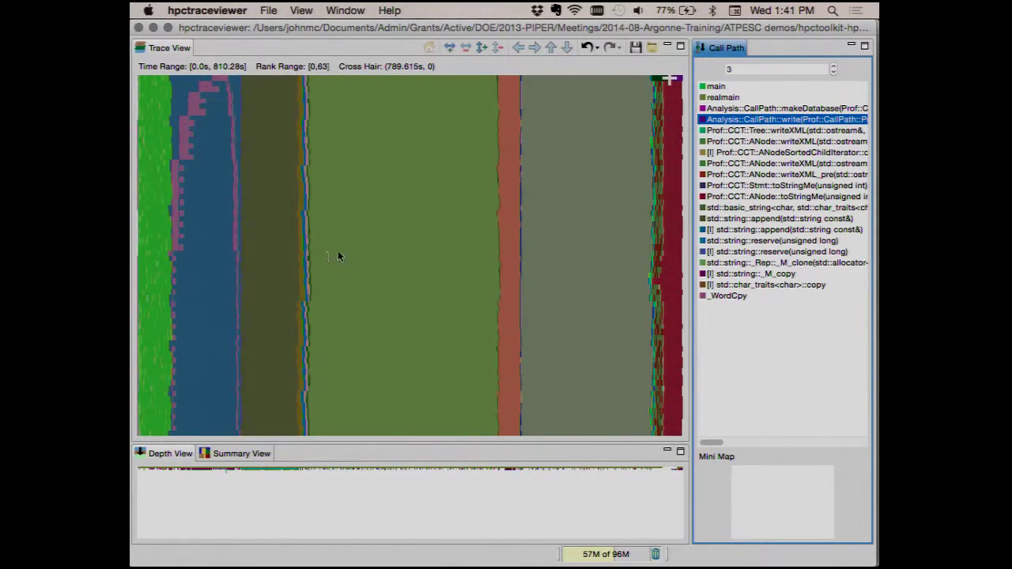
{"action": "left_click", "coordinate": [740, 131]}
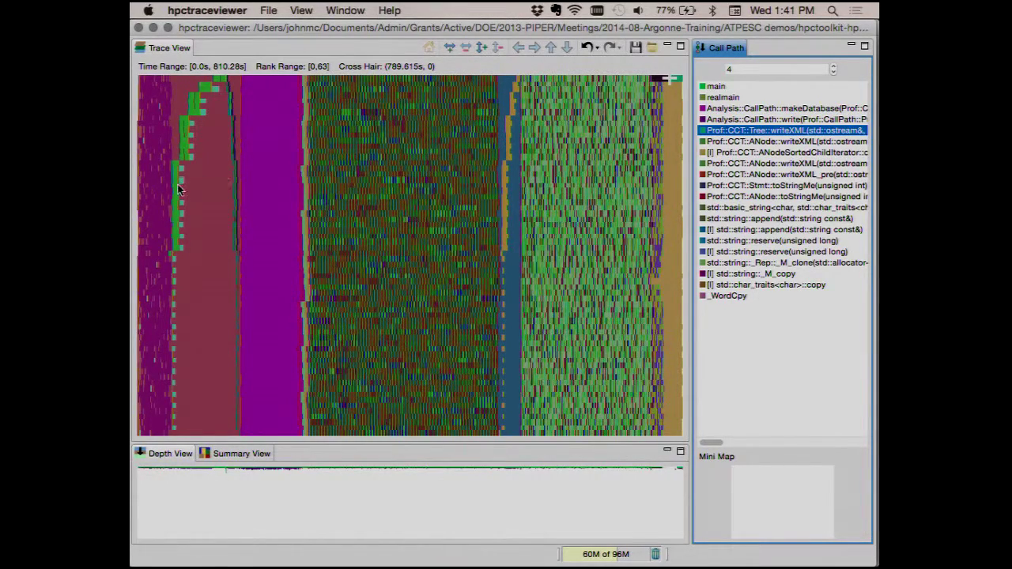
{"action": "left_click", "coordinate": [208, 232]}
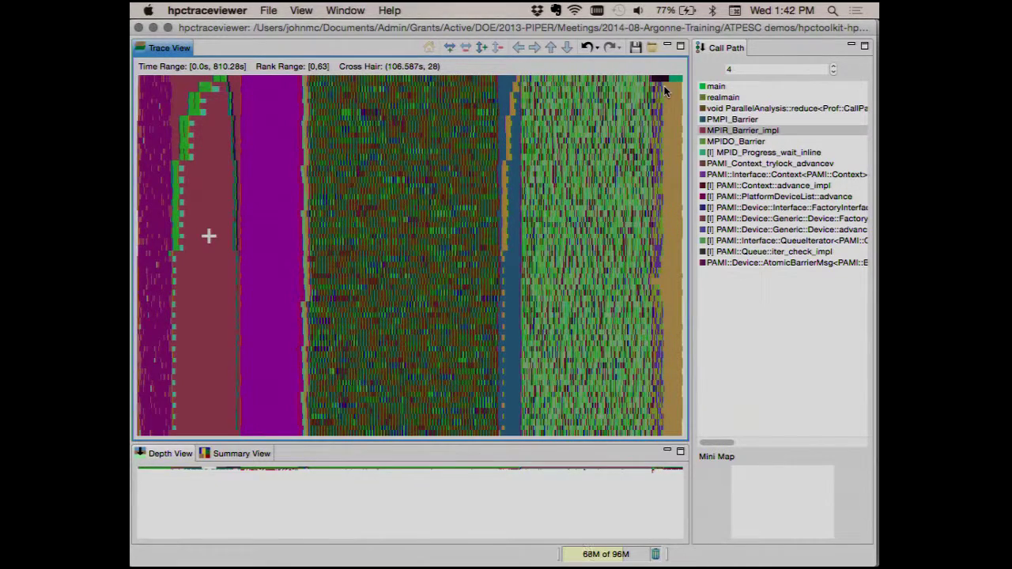
{"action": "left_click", "coordinate": [513, 234]}
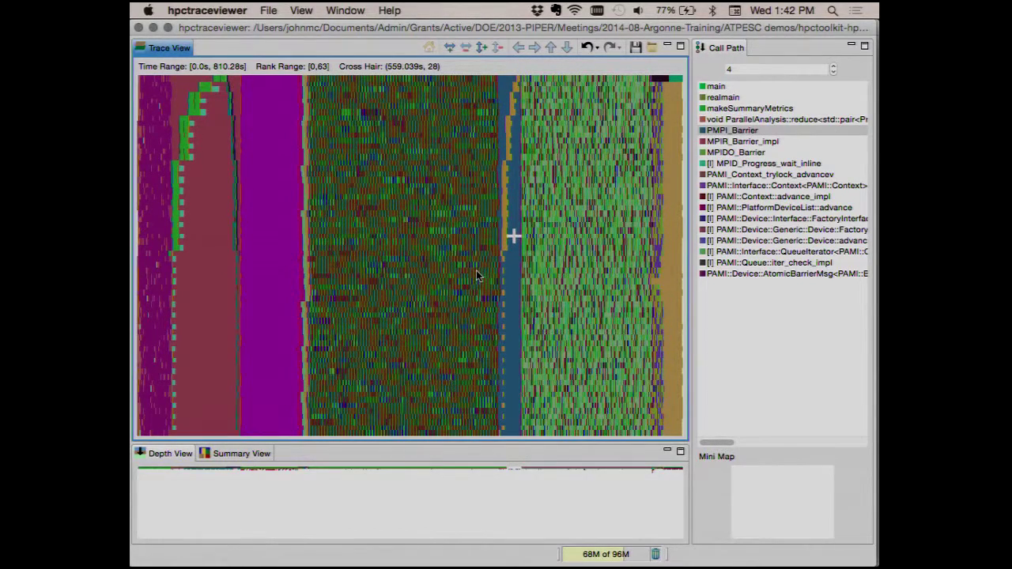
Show the summary view of the trace to examine how ranks divide their time among procedures
{"action": "left_click", "coordinate": [242, 454]}
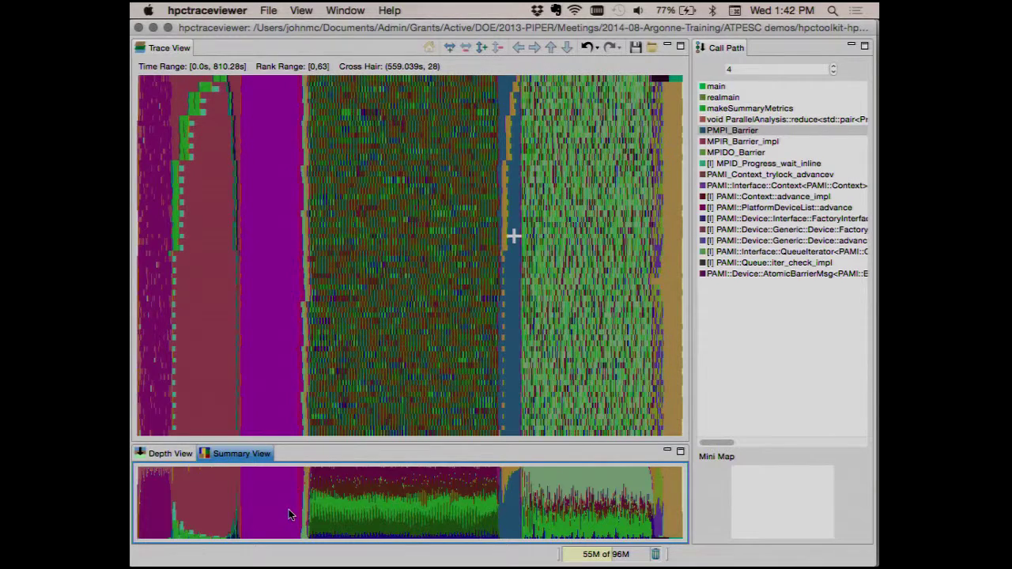
{"action": "mouse_move", "coordinate": [290, 513]}
{"action": "left_click", "coordinate": [402, 242]}
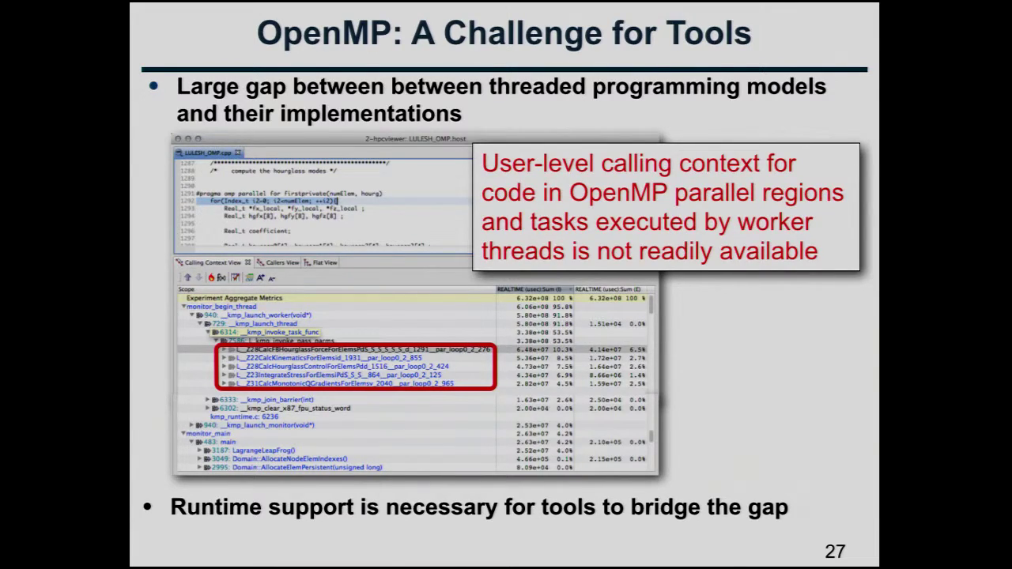
{"action": "key", "text": "Right"}
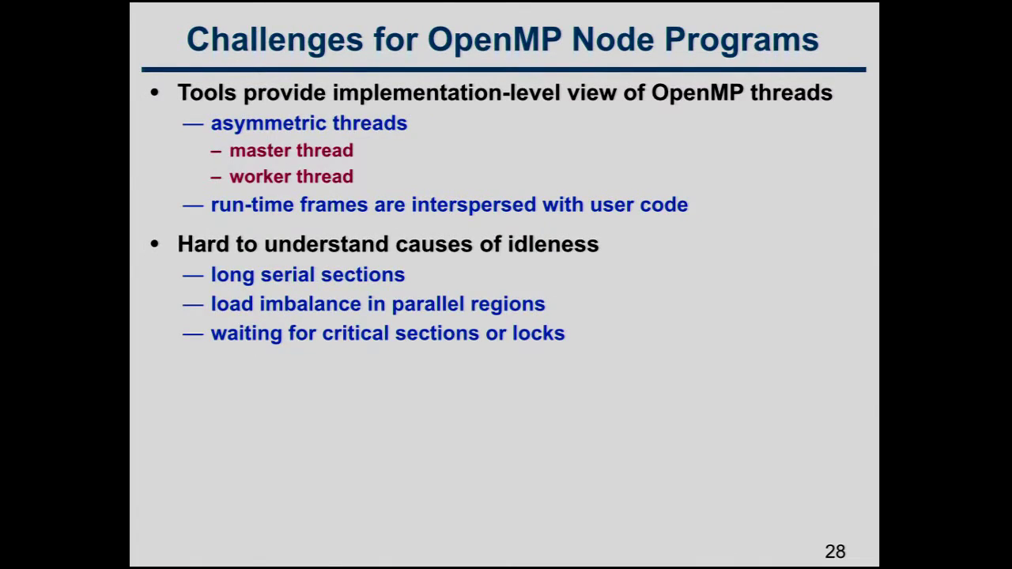